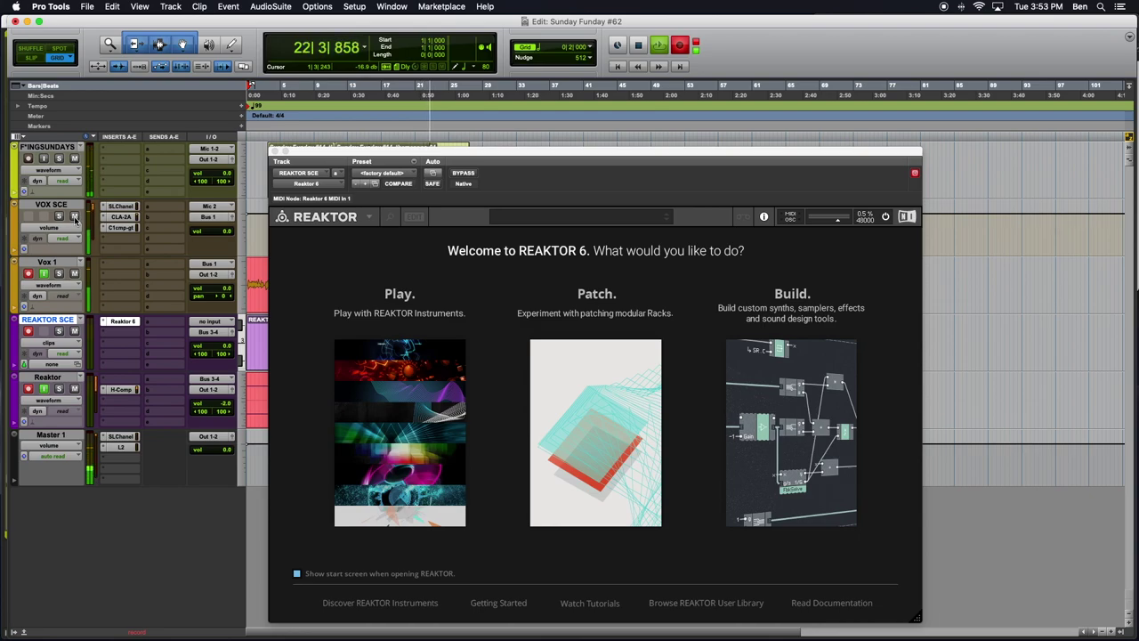
- Toggle the mute on the VOX SCE track and load the recent rack TUTTZ.nksr into Reaktor
click(74, 217)
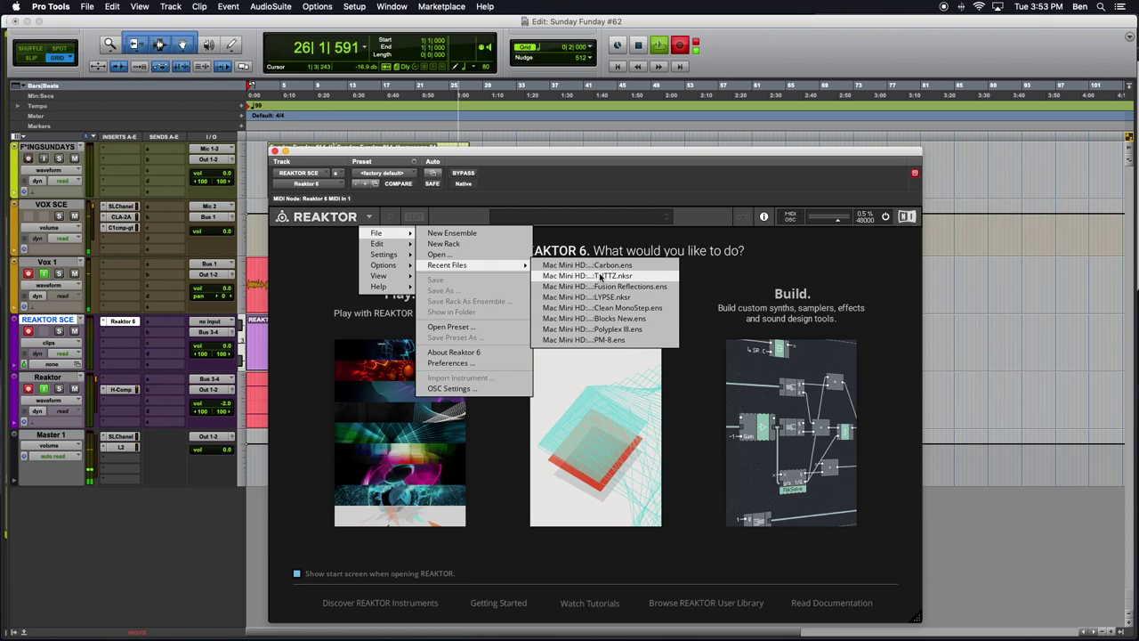
click(602, 275)
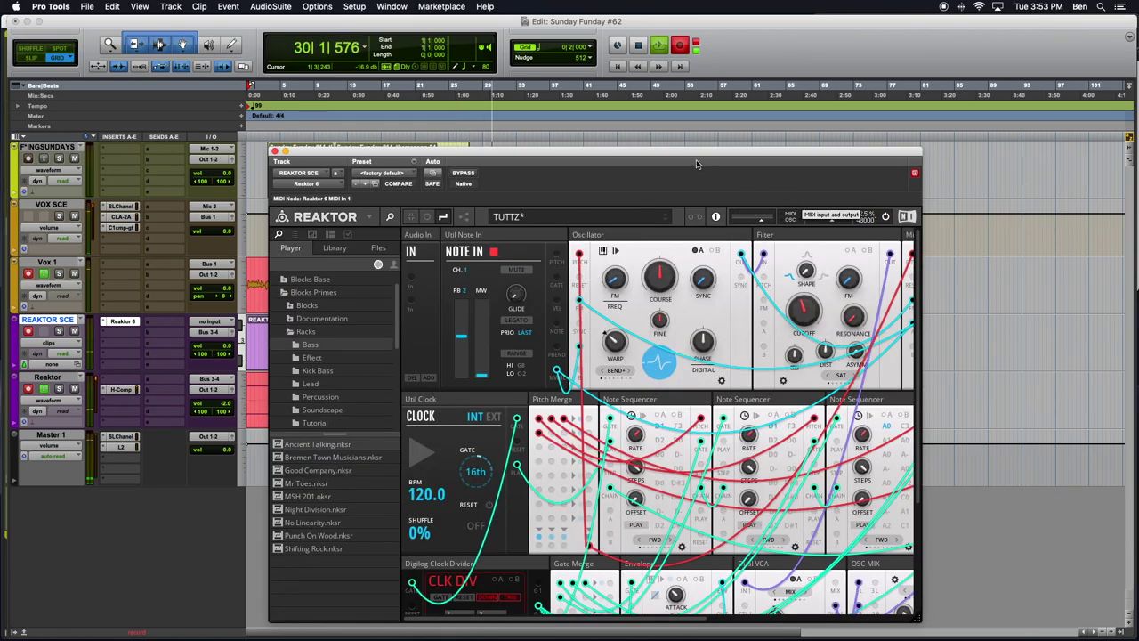
- Hide Reaktor's side browser, then reposition and enlarge the plug-in window to fit the whole rack
drag(697, 163, 582, 92)
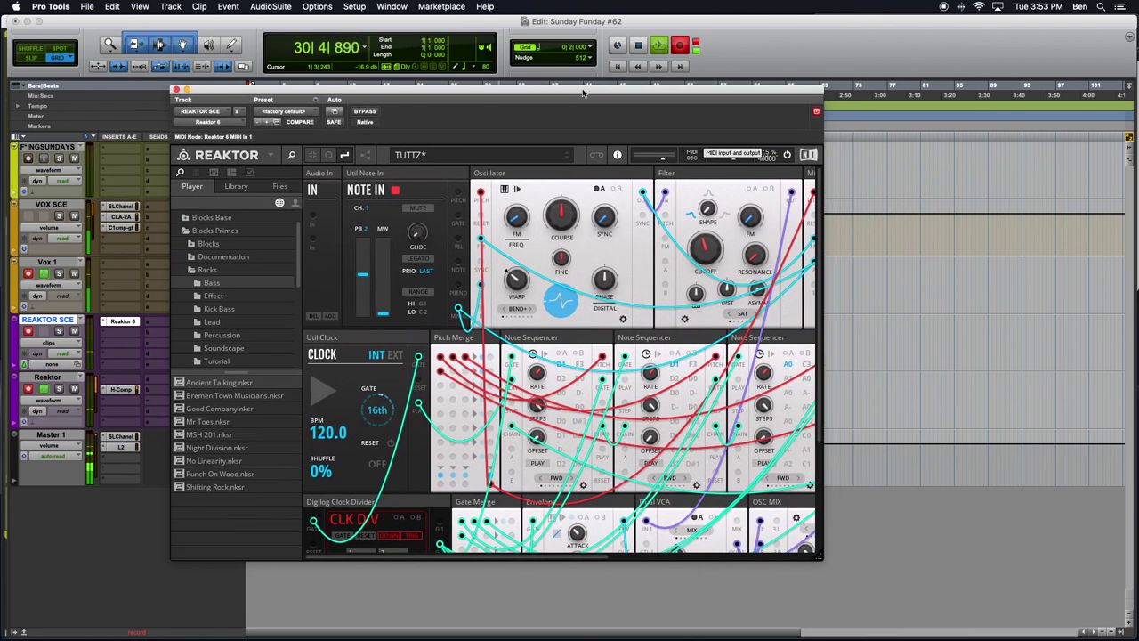
click(292, 155)
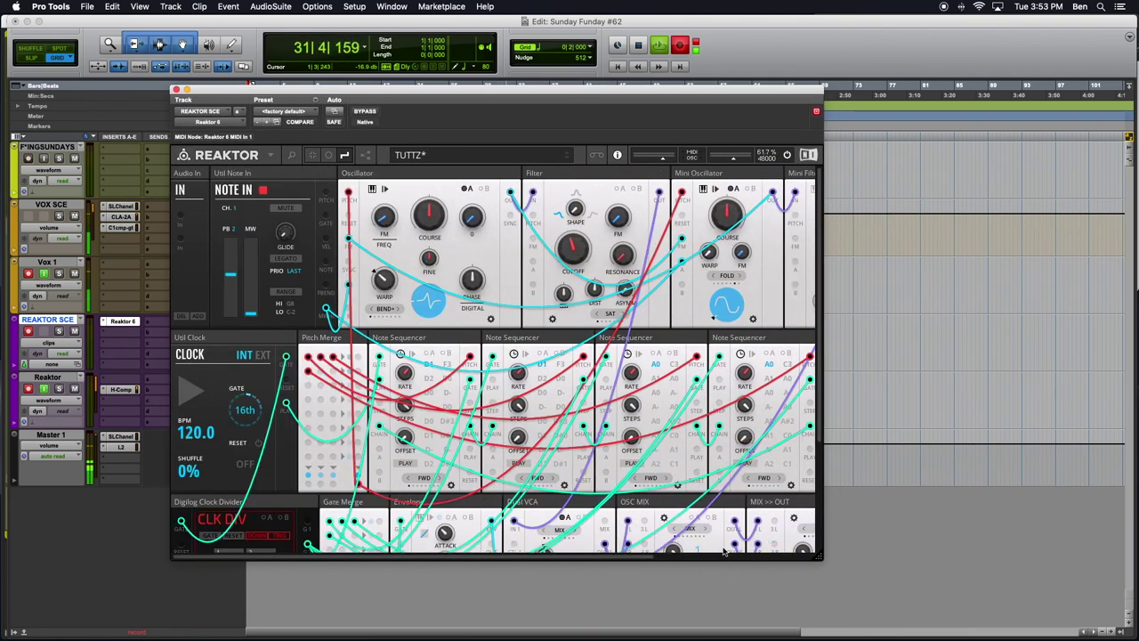
drag(819, 555, 1025, 637)
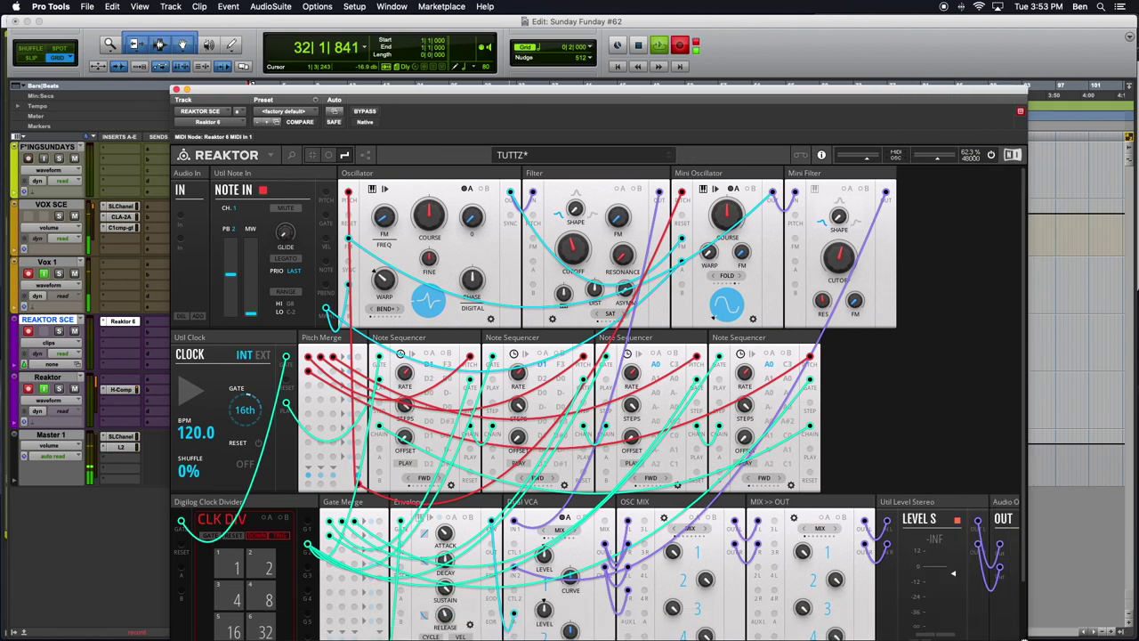
drag(871, 93, 794, 37)
drag(945, 588, 987, 627)
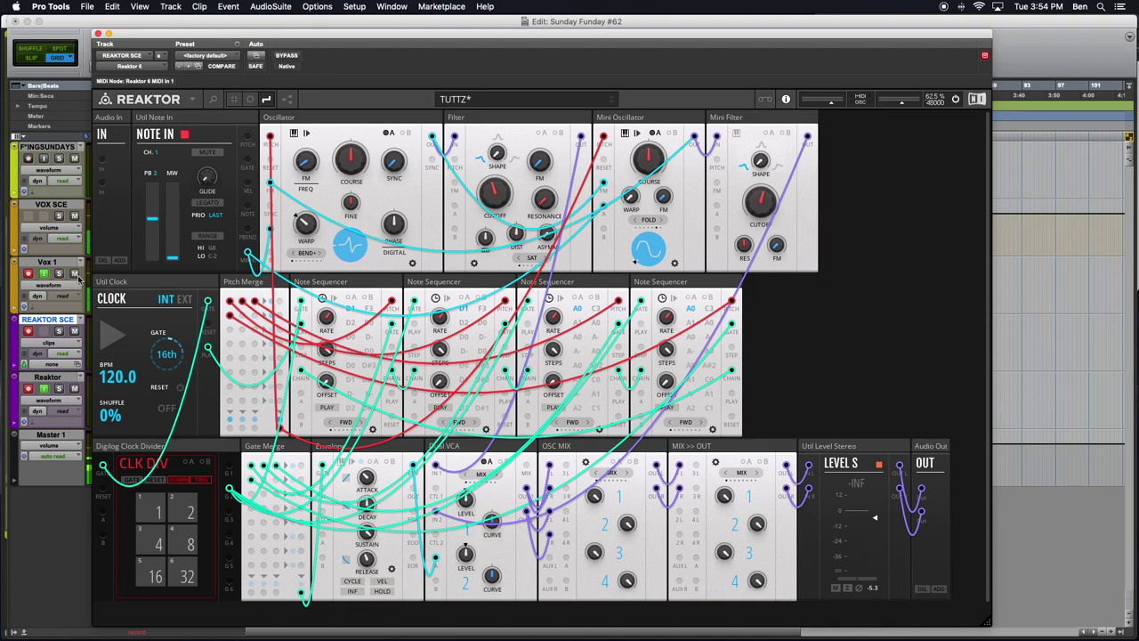
- Start the rack's Clock and raise the cutoff on both the Mini Filter and the Filter
click(114, 334)
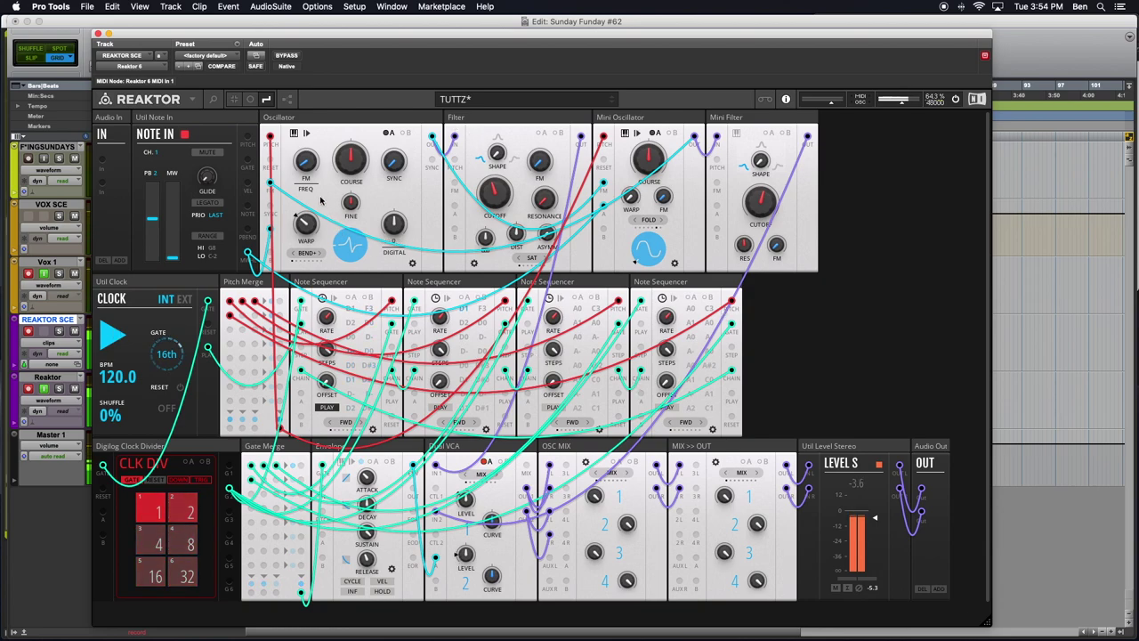
mouse_move(214, 206)
mouse_move(647, 153)
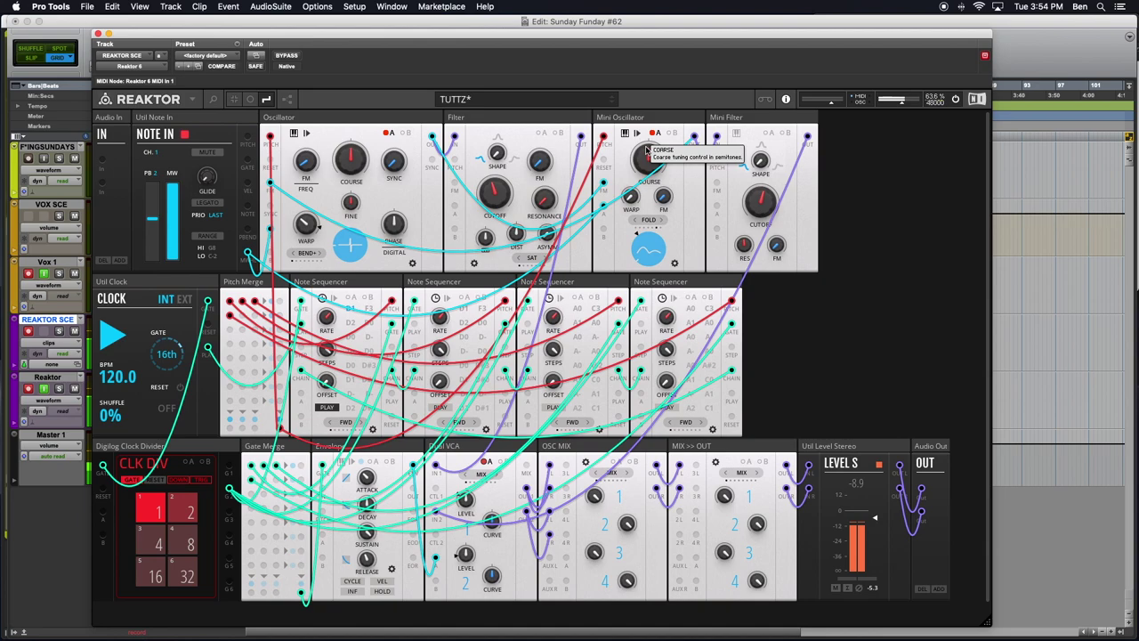
drag(769, 201, 763, 158)
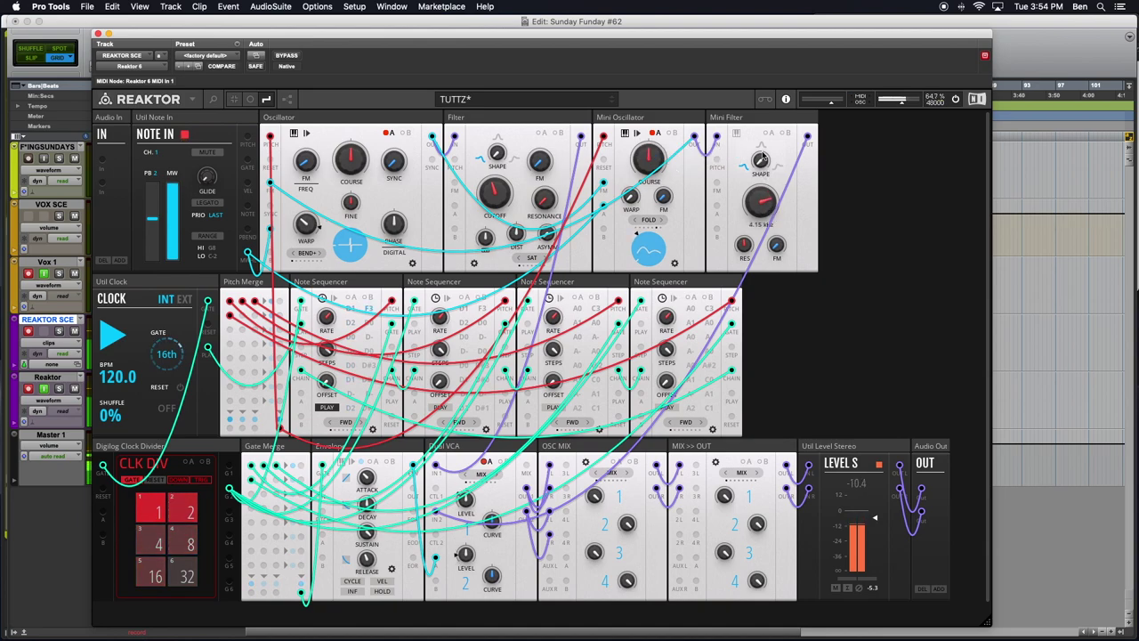
drag(503, 193, 490, 103)
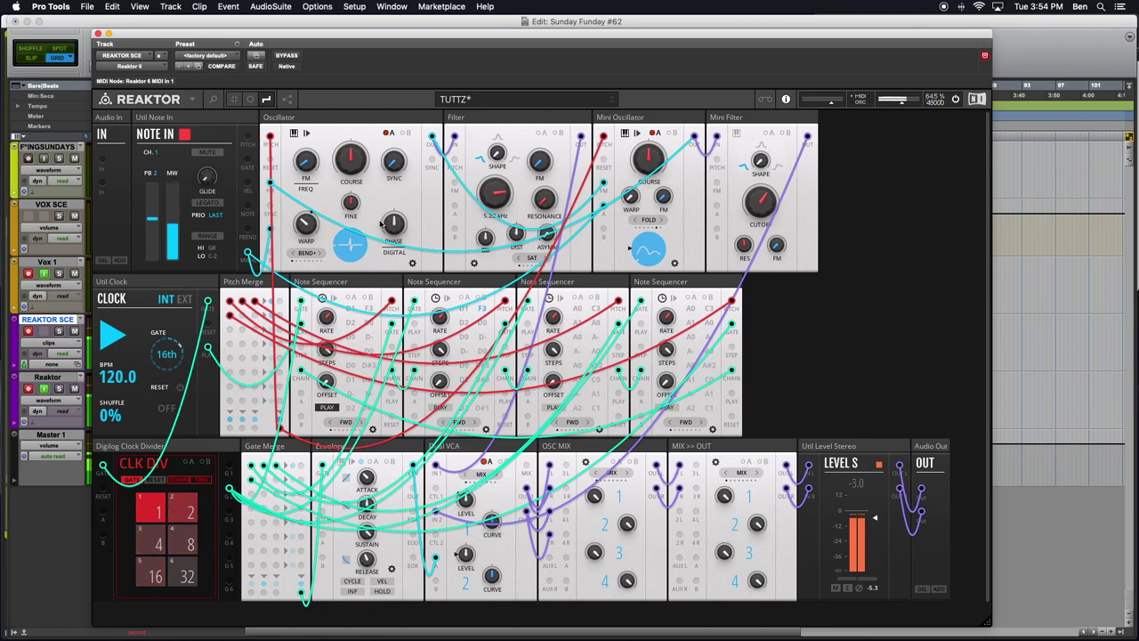
- Set the Oscillator's warp to about 16, readjust the Filter's cutoff, and set the Oscillator's FM amount to 0
drag(305, 225, 307, 241)
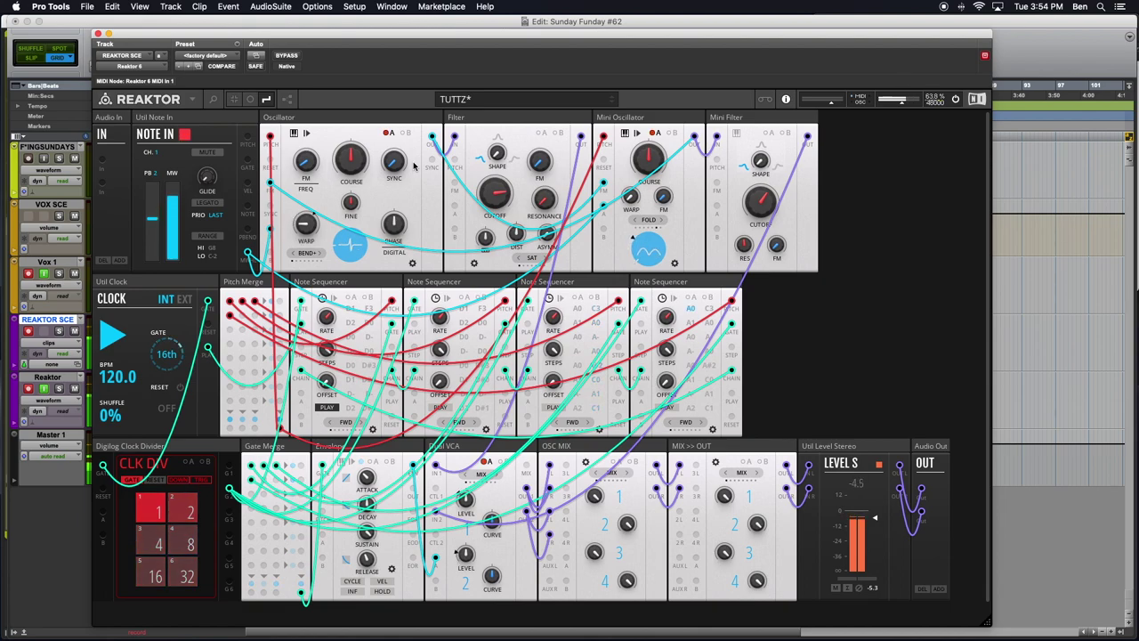
mouse_move(315, 163)
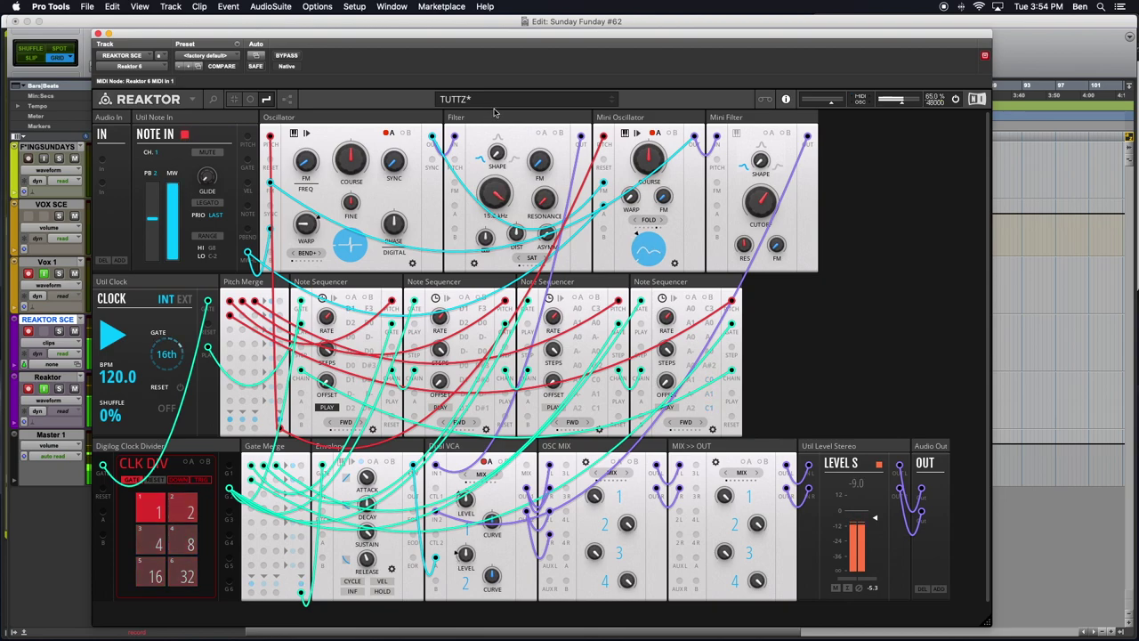
drag(496, 189, 545, 192)
mouse_move(308, 175)
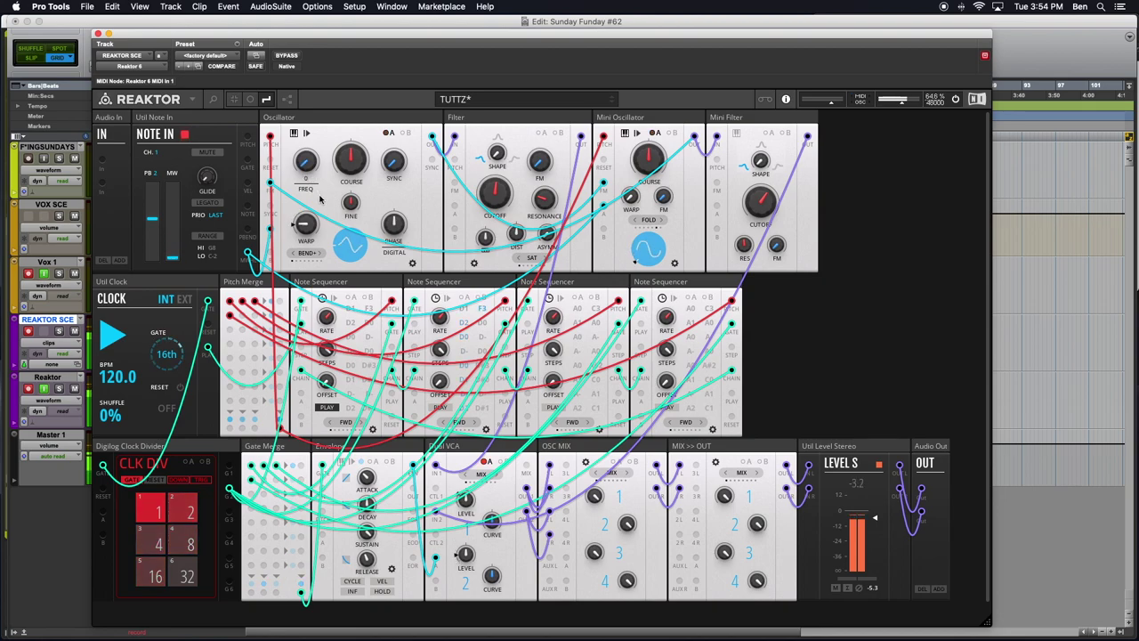
drag(302, 161, 301, 162)
mouse_move(307, 165)
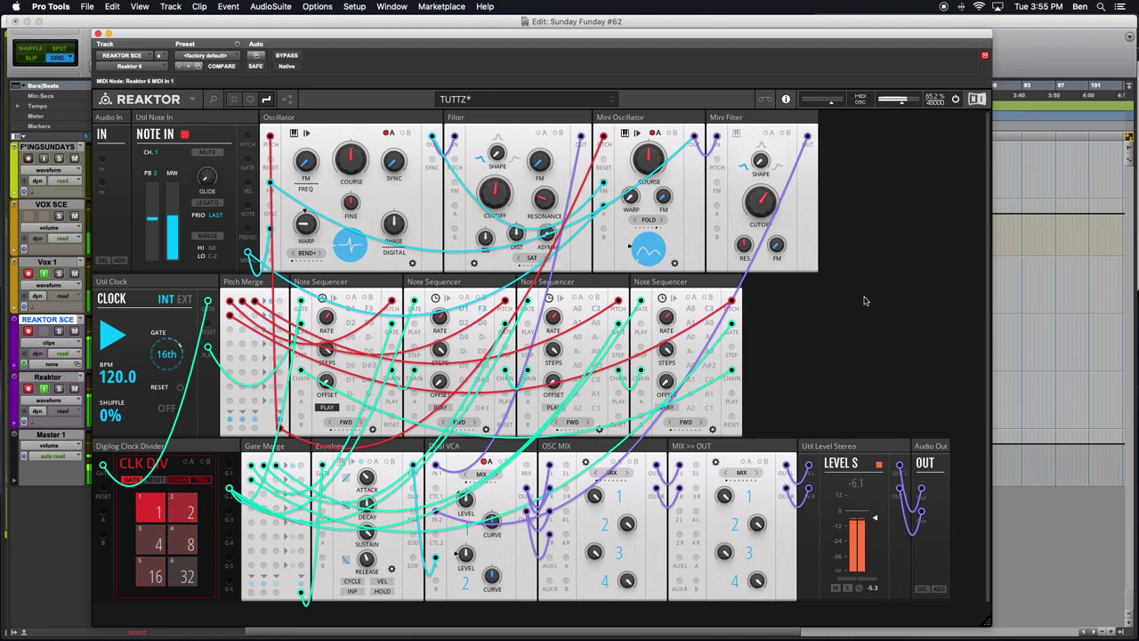
- Add the Toy Box Floor Shakers Pack OSC-Wavetable Basic block to the empty space after the last Note Sequencer
double_click(863, 301)
text(T)
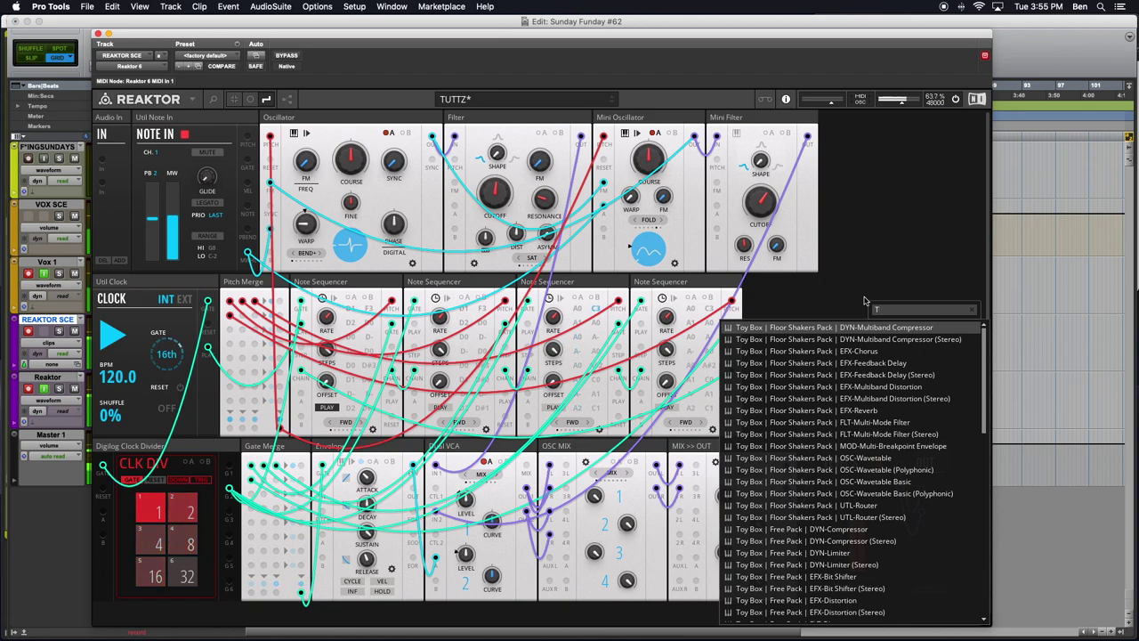
key(BackSpace)
text(Fl)
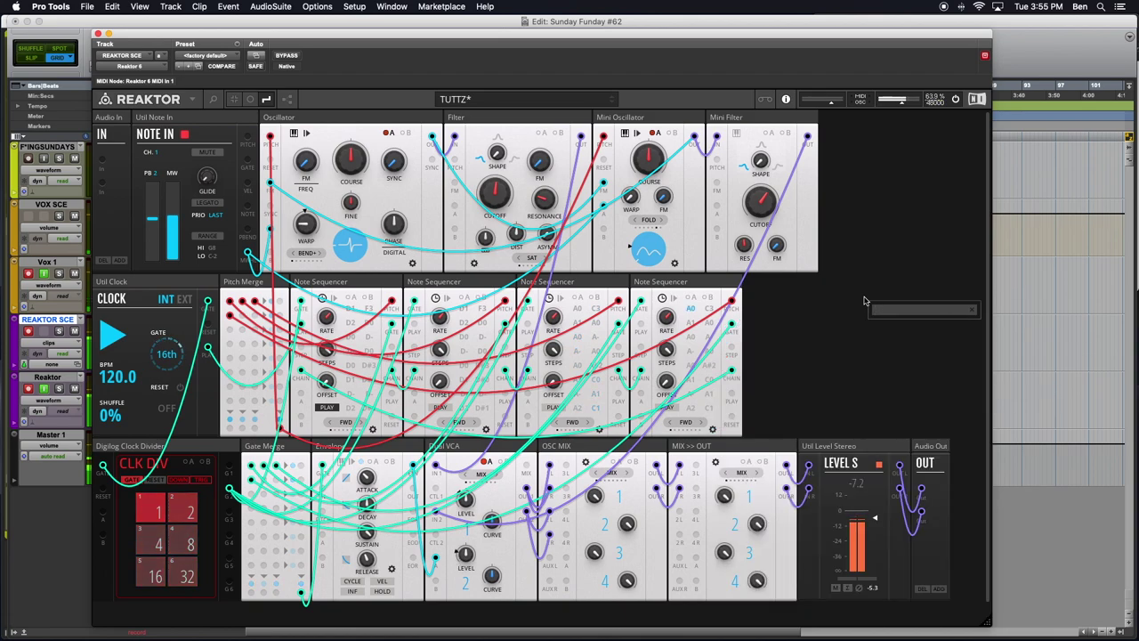
text(oor)
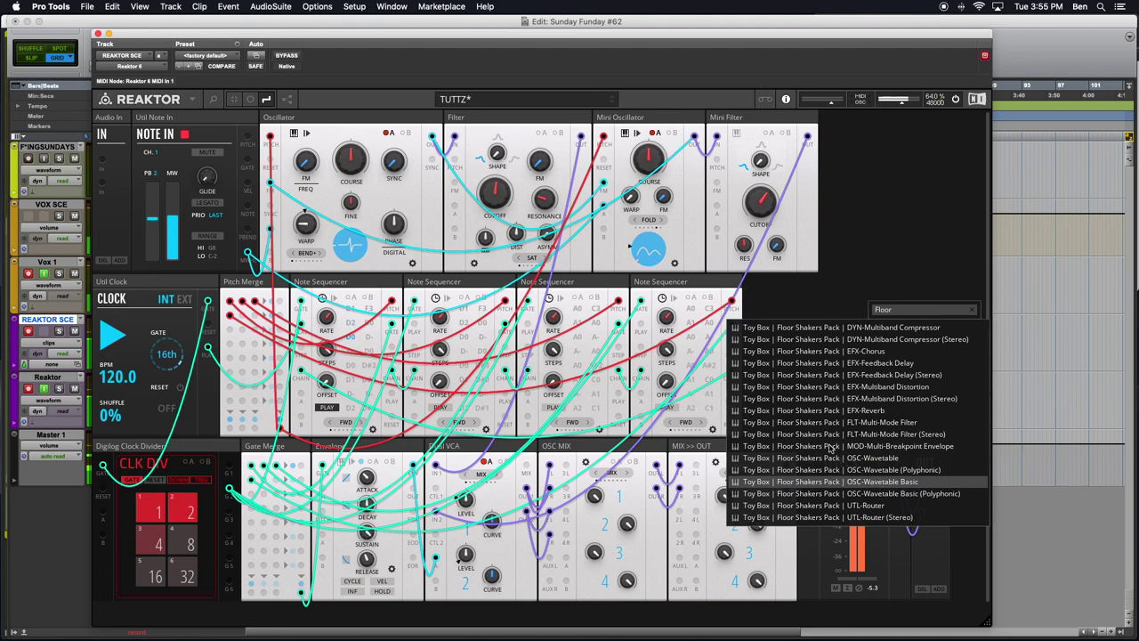
key(Return)
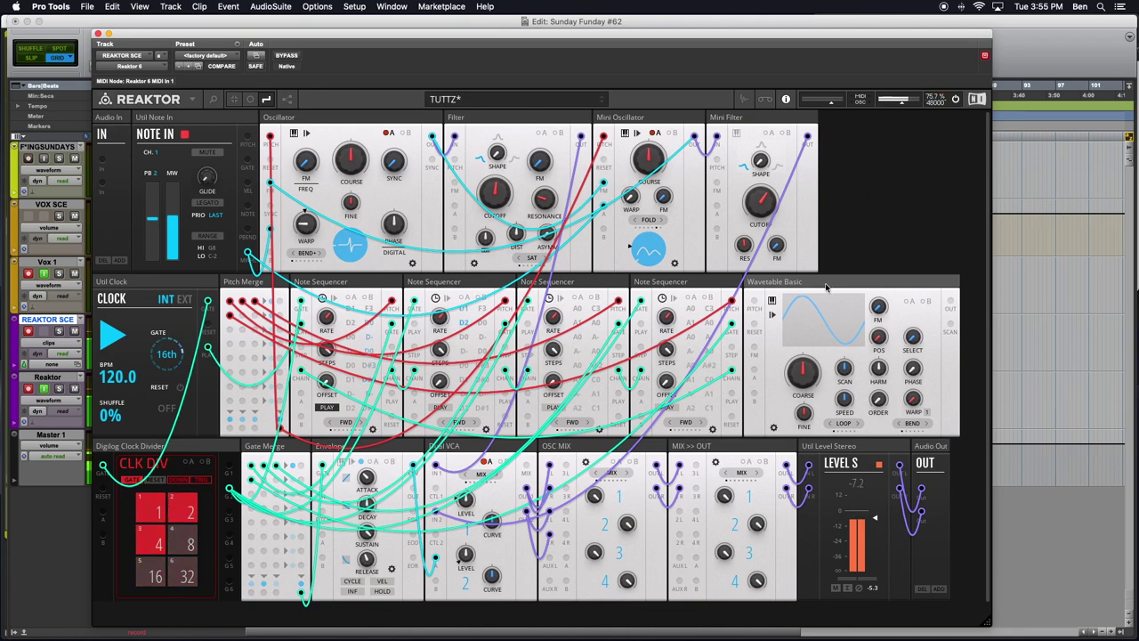
- Connect the Pitch Merge output to the Wavetable Basic pitch input and color that cable red
scroll(825, 286, down, 1)
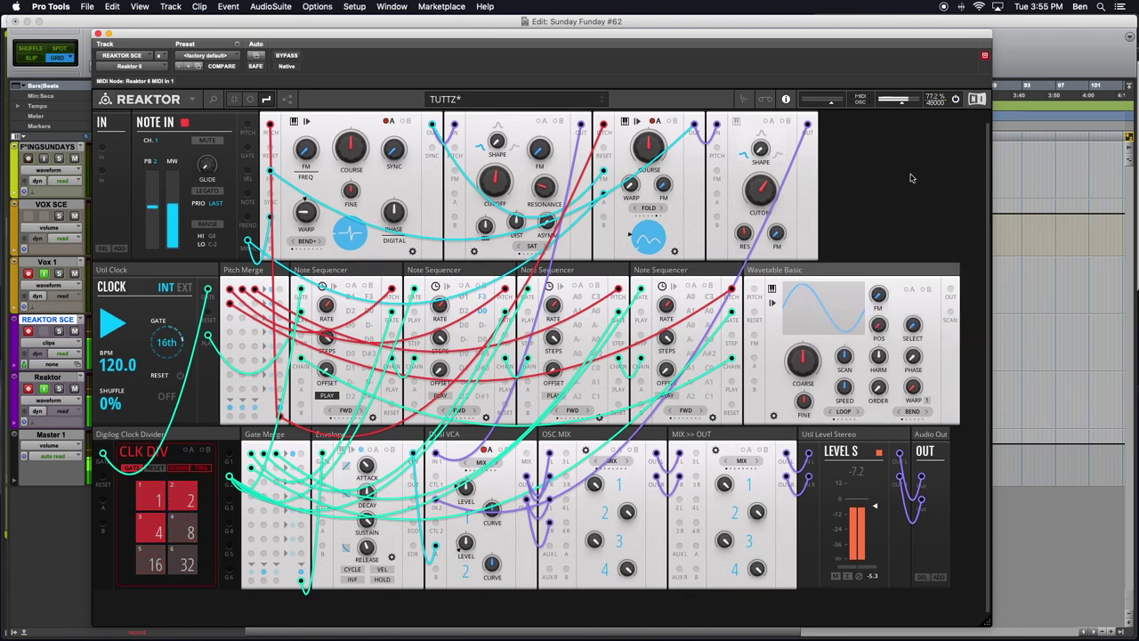
scroll(910, 178, down, 1)
scroll(910, 178, up, 2)
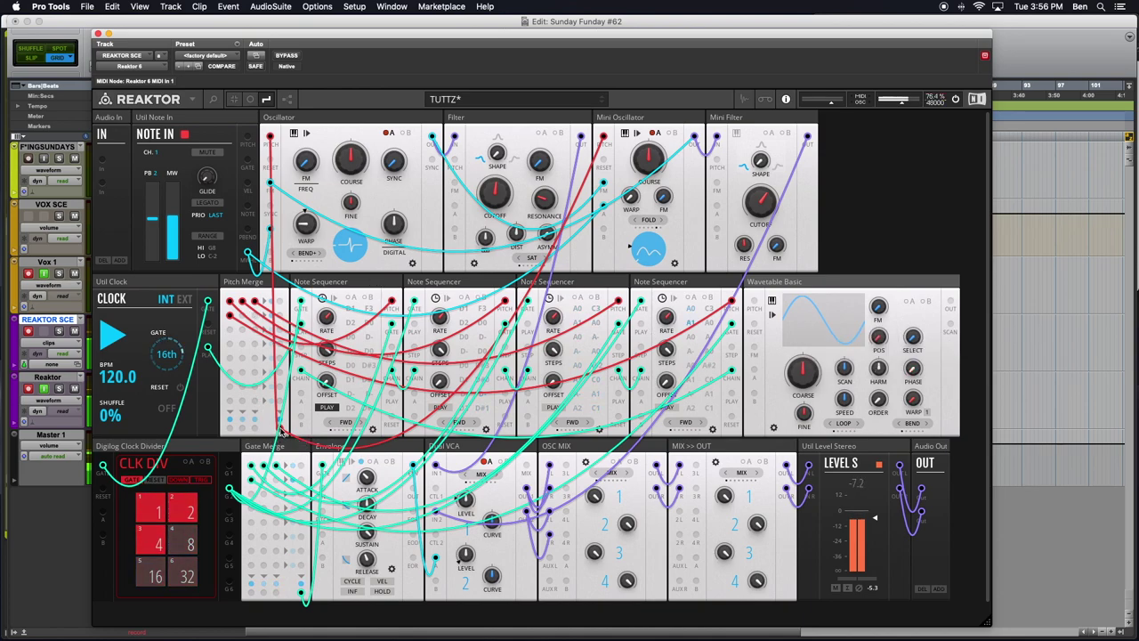
drag(278, 434, 754, 303)
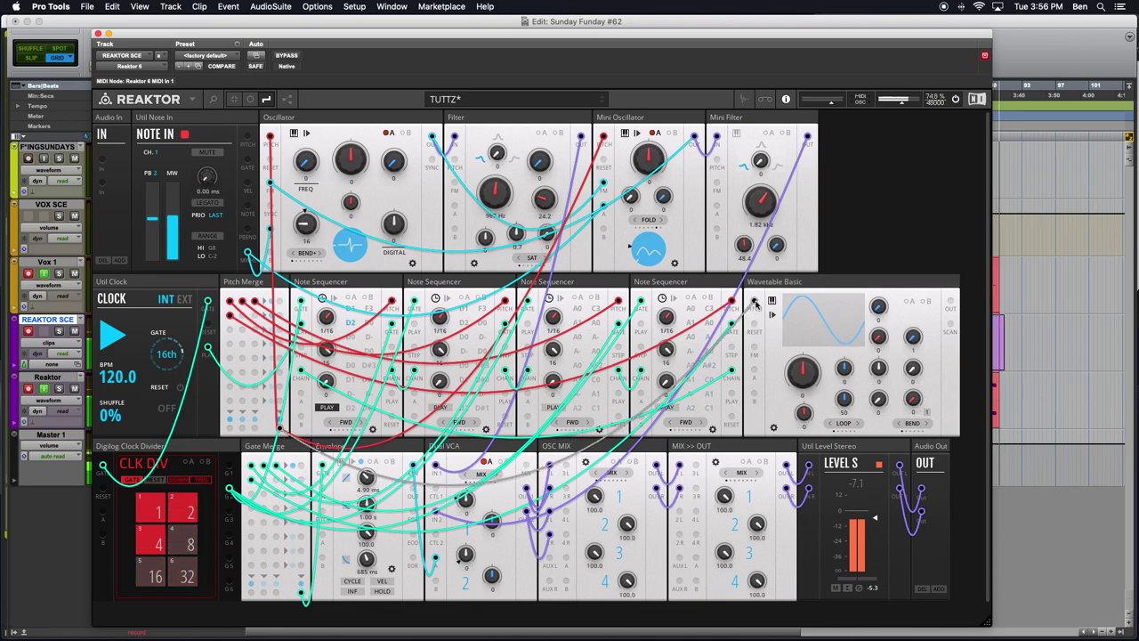
right_click(755, 304)
mouse_move(791, 303)
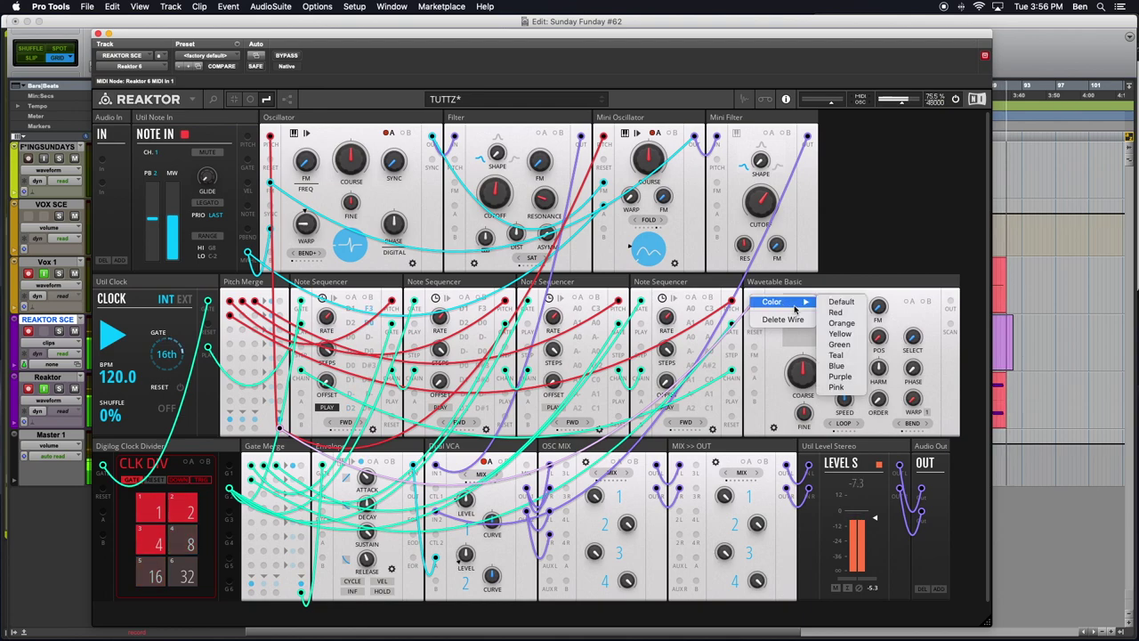
click(836, 312)
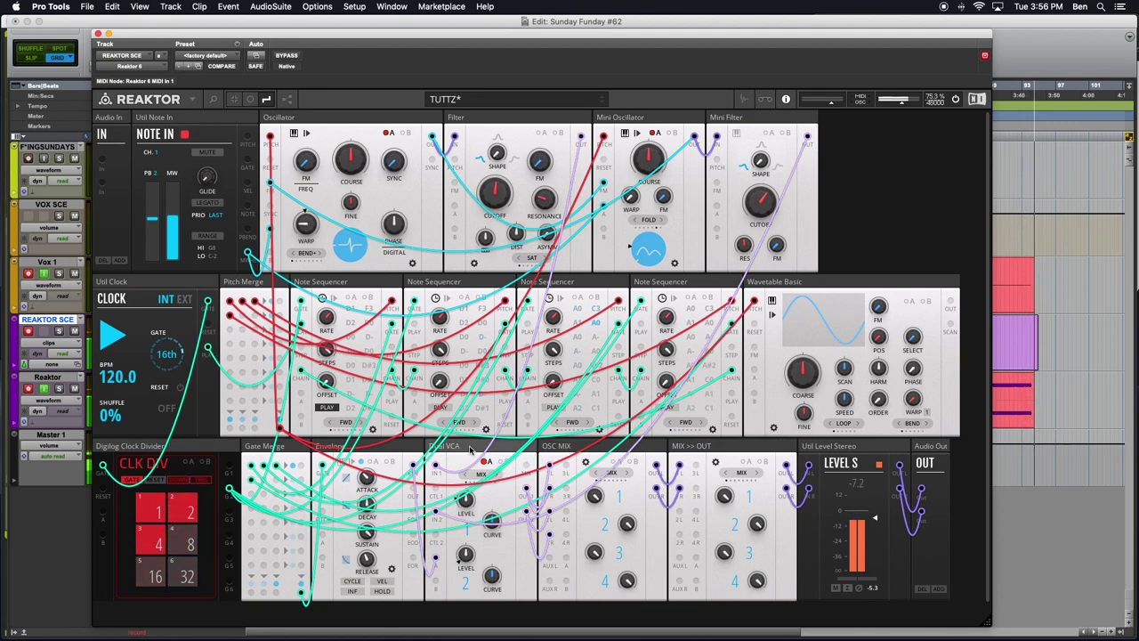
- Add a Toy Box Free Pack UTL-Dual VCA block and place it beside the existing Dual VCA in the bottom row
right_click(489, 621)
text(al vca)
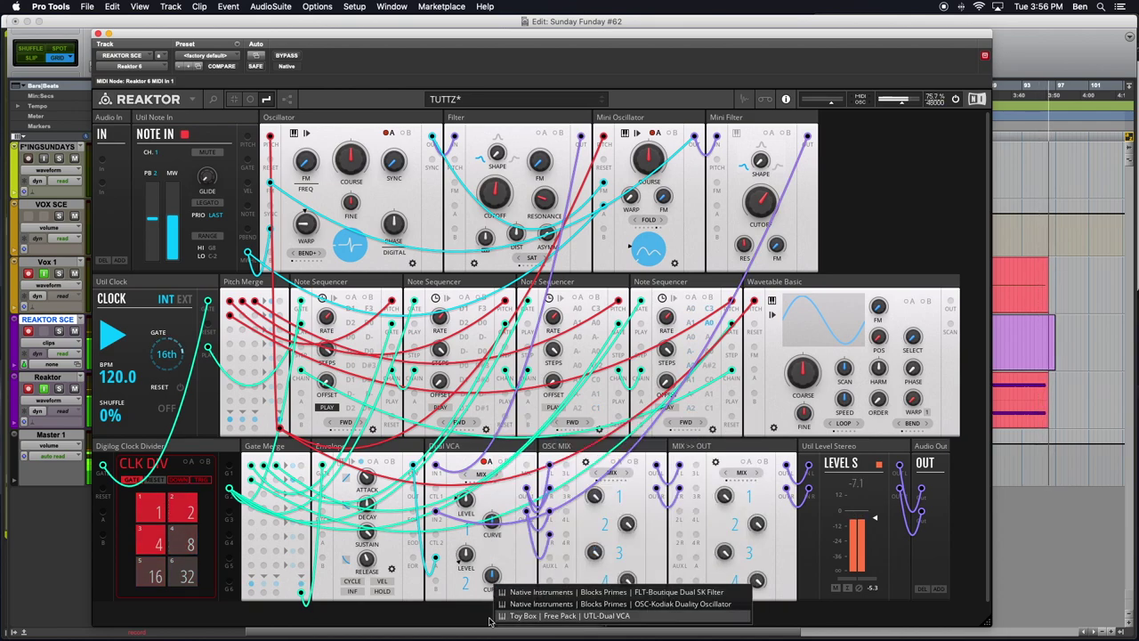
click(536, 618)
drag(163, 621, 549, 450)
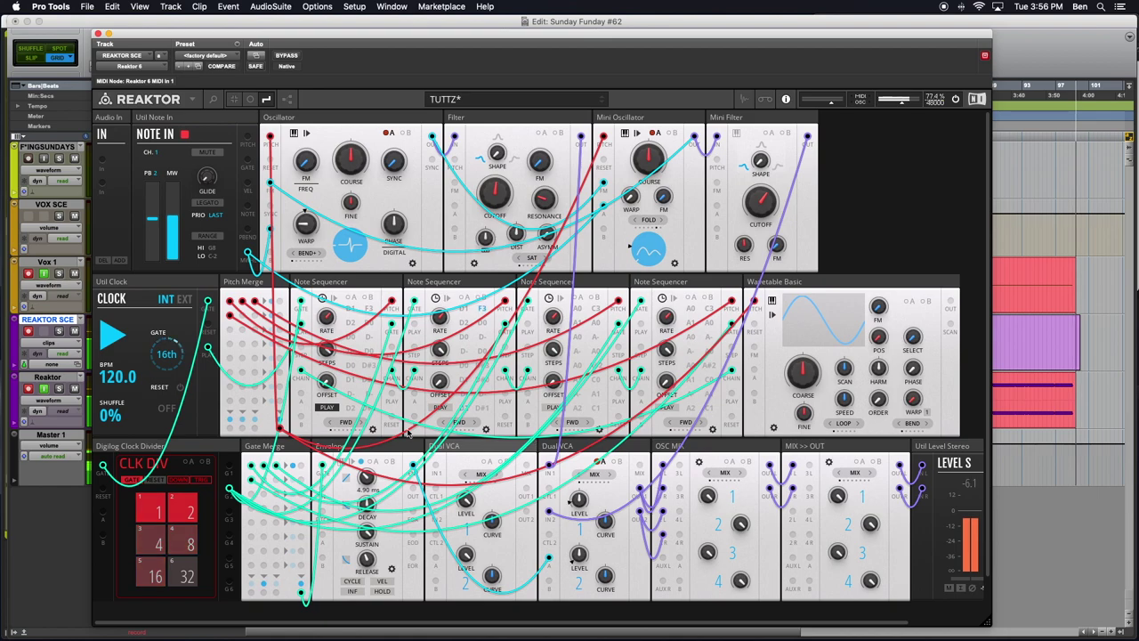
drag(478, 451, 448, 445)
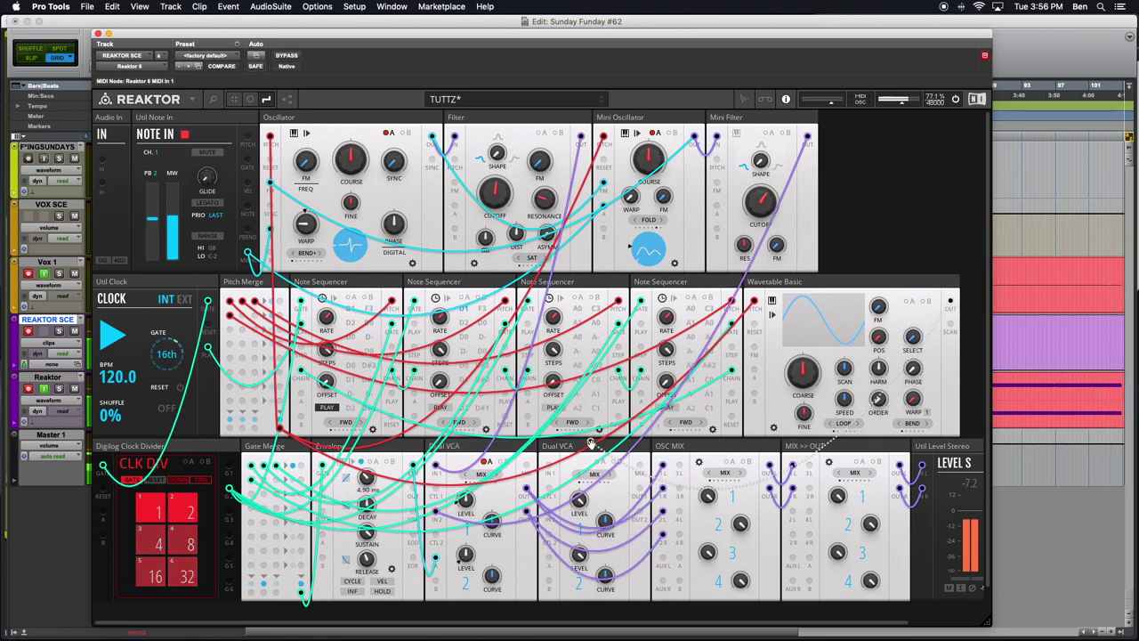
- Wire the Wavetable Basic output to the second Dual VCA's IN 1 and the Envelope output to its A modulation input, coloring the envelope cable blue
drag(551, 466, 550, 464)
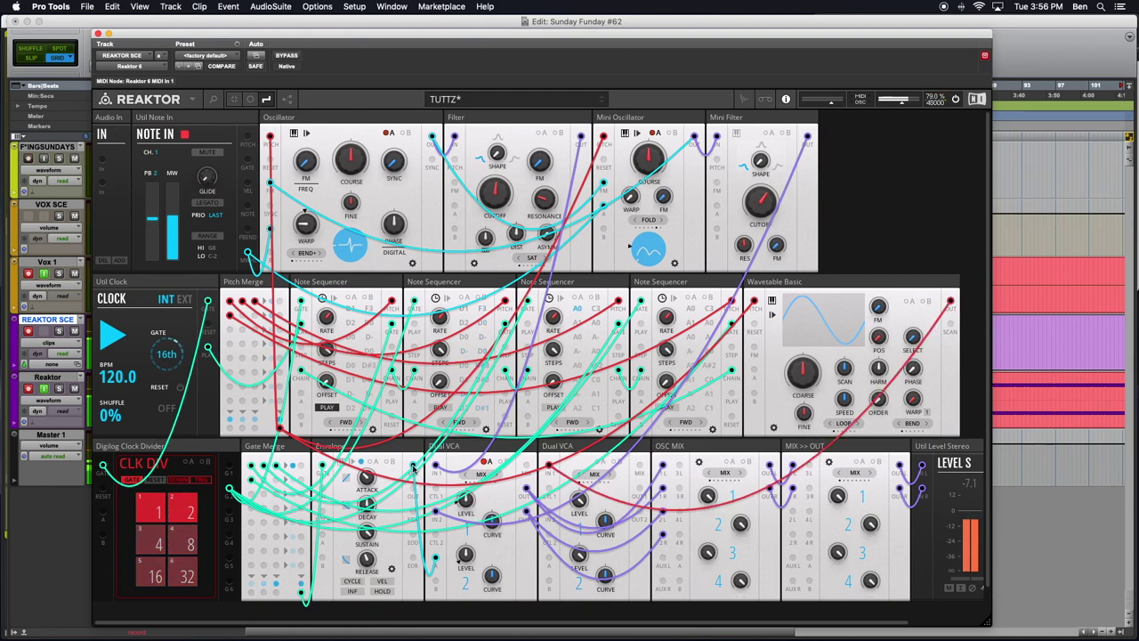
drag(413, 469, 548, 557)
right_click(546, 552)
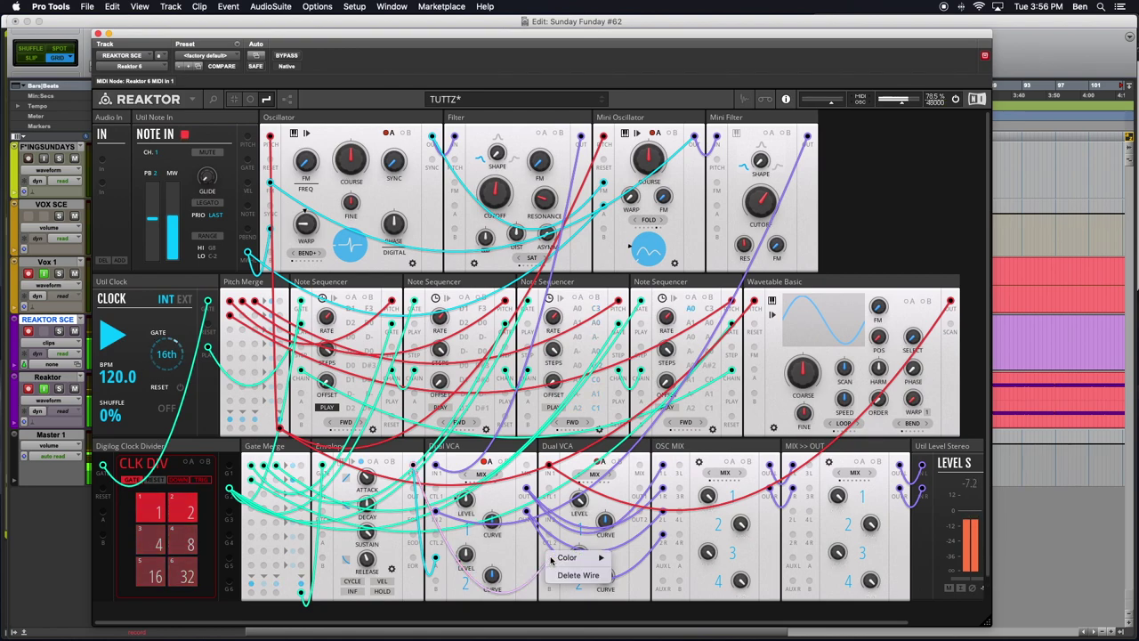
mouse_move(592, 560)
click(635, 617)
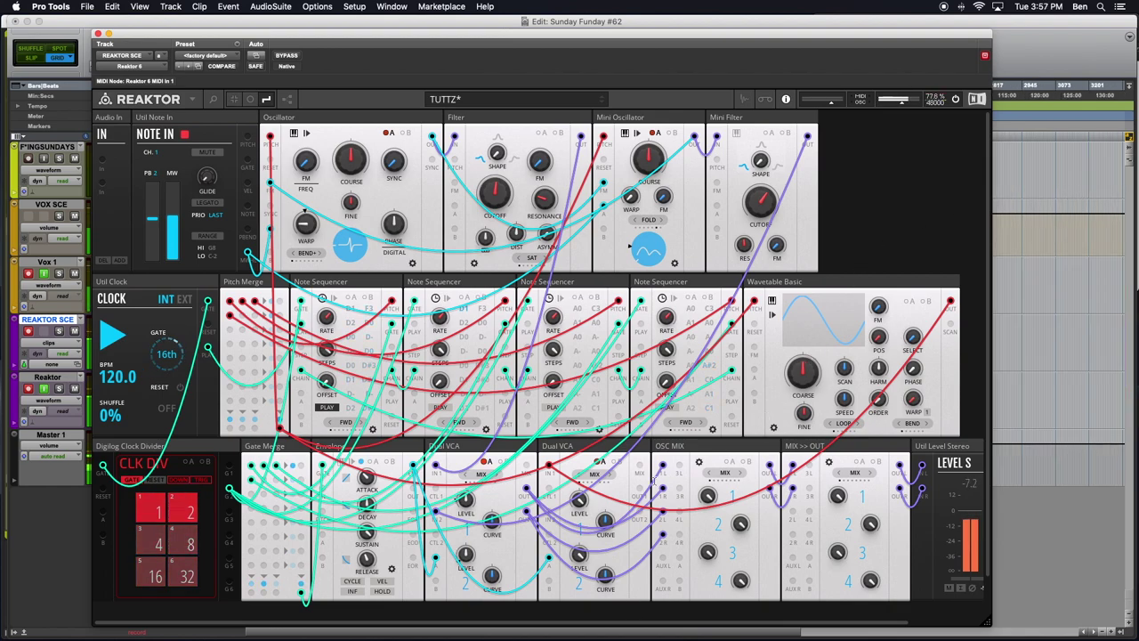
- Adjust the A modulation amount for Level 1 on the second Dual VCA
scroll(765, 413, right, 3)
scroll(696, 397, right, 1)
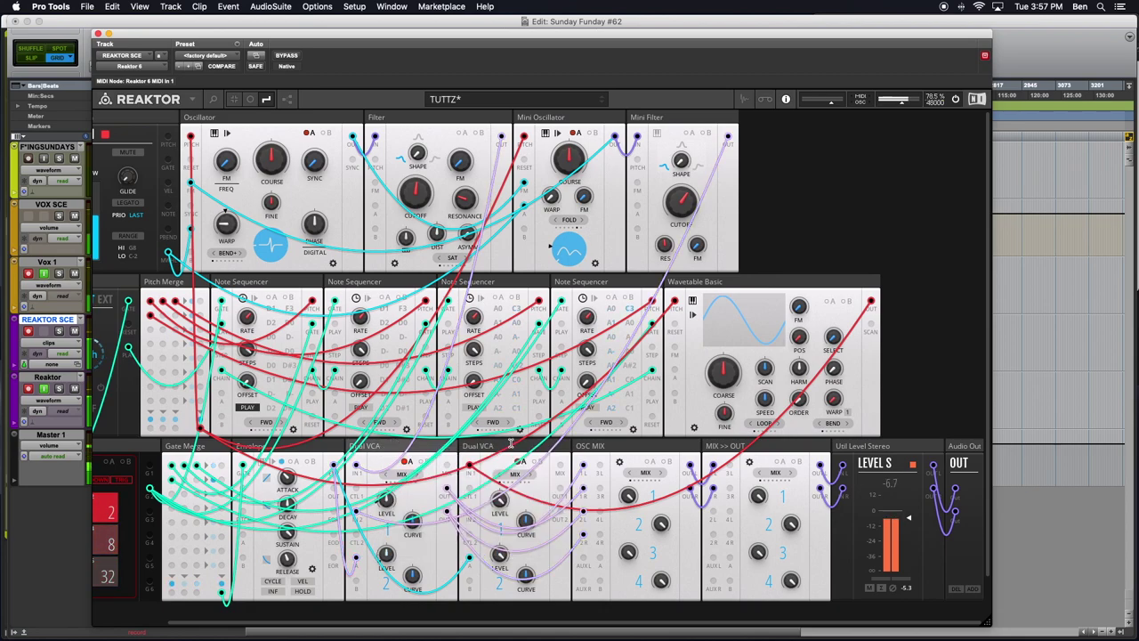
mouse_move(495, 496)
drag(496, 497, 498, 547)
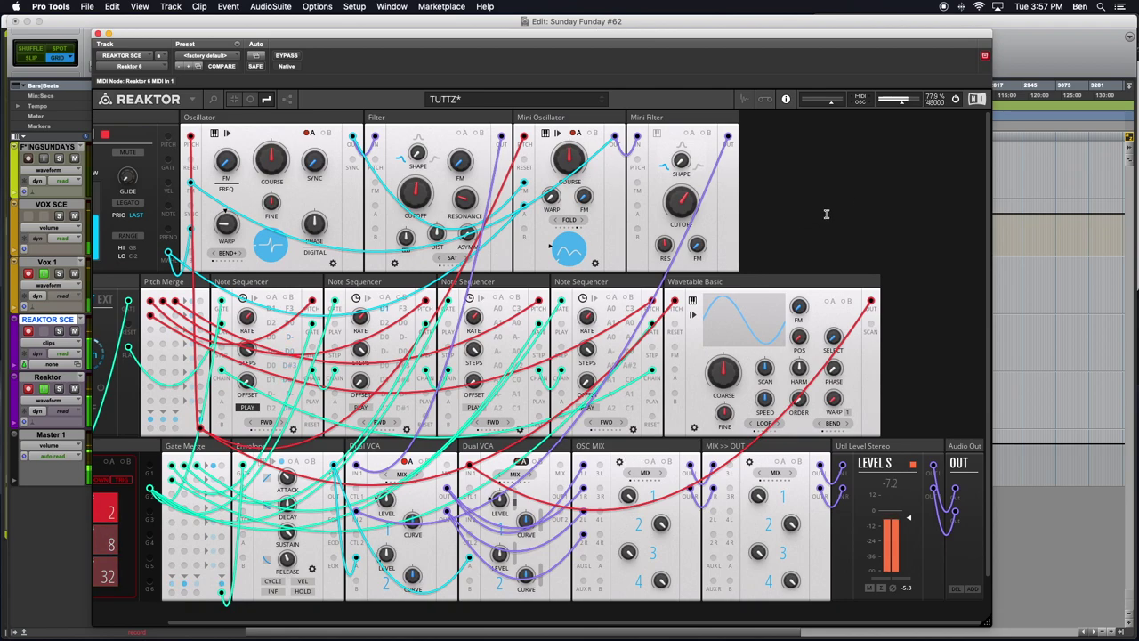
- Color the cable from the Wavetable Basic audio output to the second Dual VCA purple
right_click(861, 312)
mouse_move(898, 313)
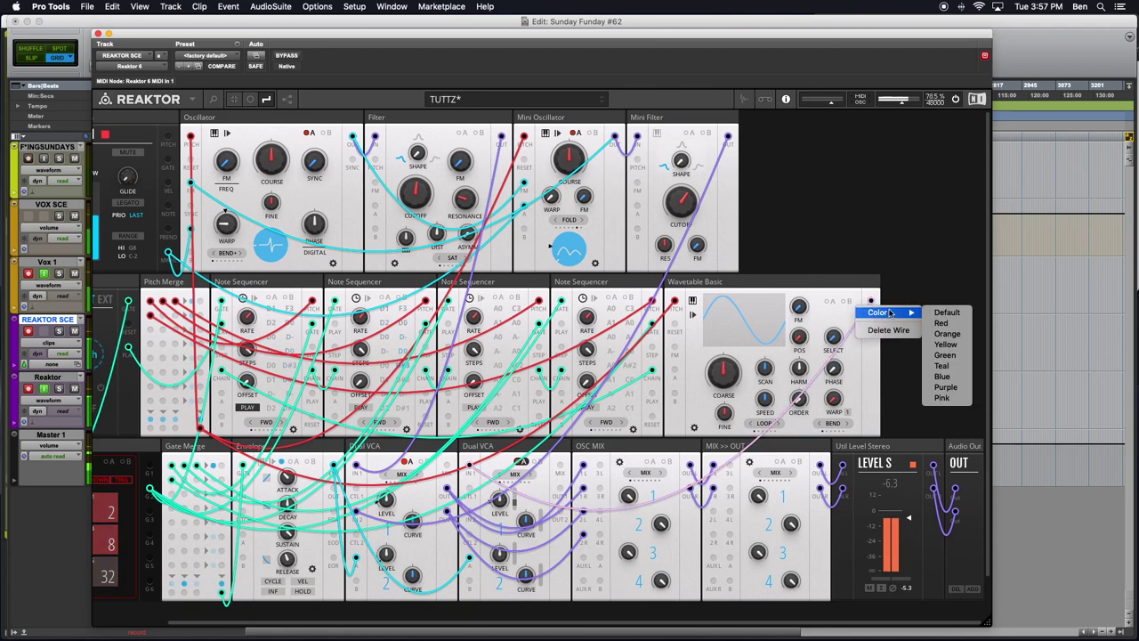
click(948, 387)
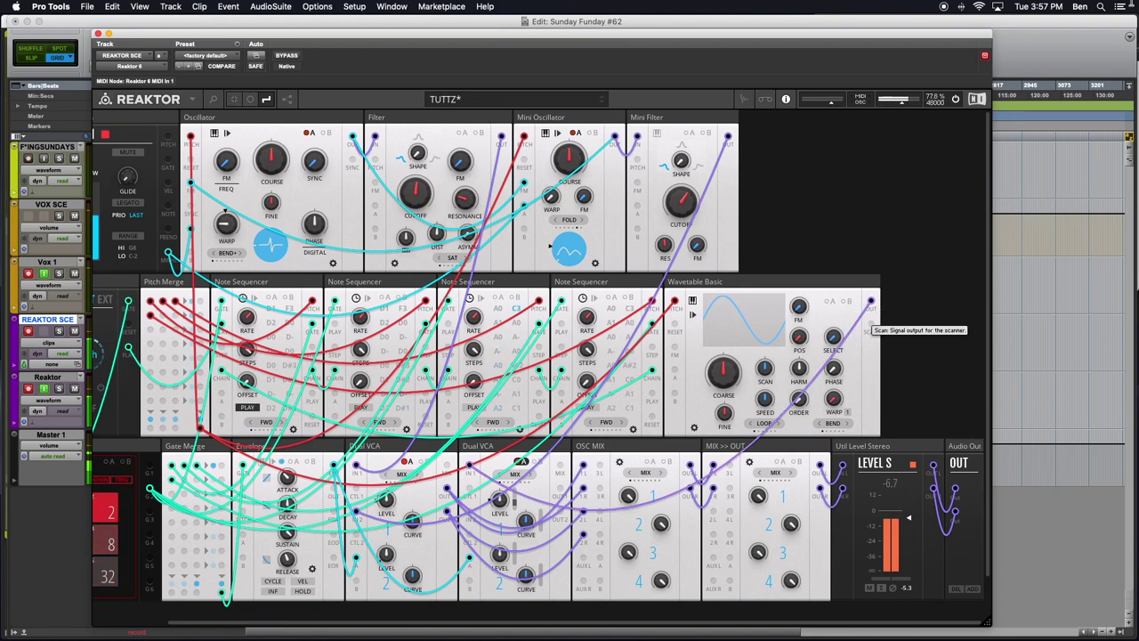
- Review the patch cable color key in the TextEdit note REAKTOR PATCH CABLE COLOR, then return to Pro Tools
key(super+Tab)
key(super+Tab)
key(super+Tab)
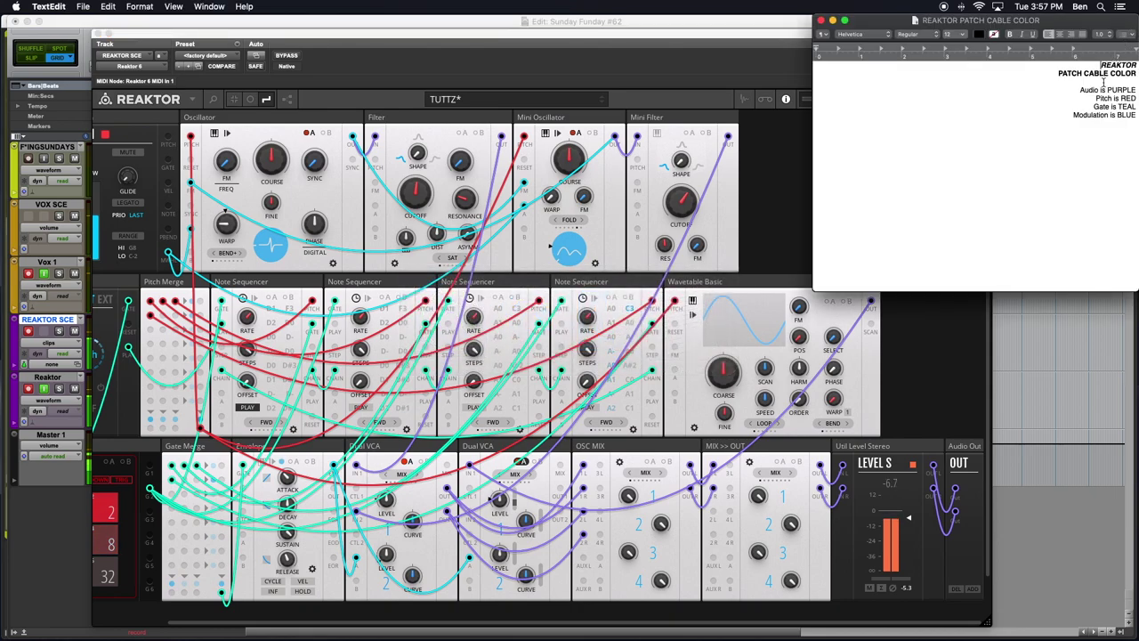
key(super+Tab)
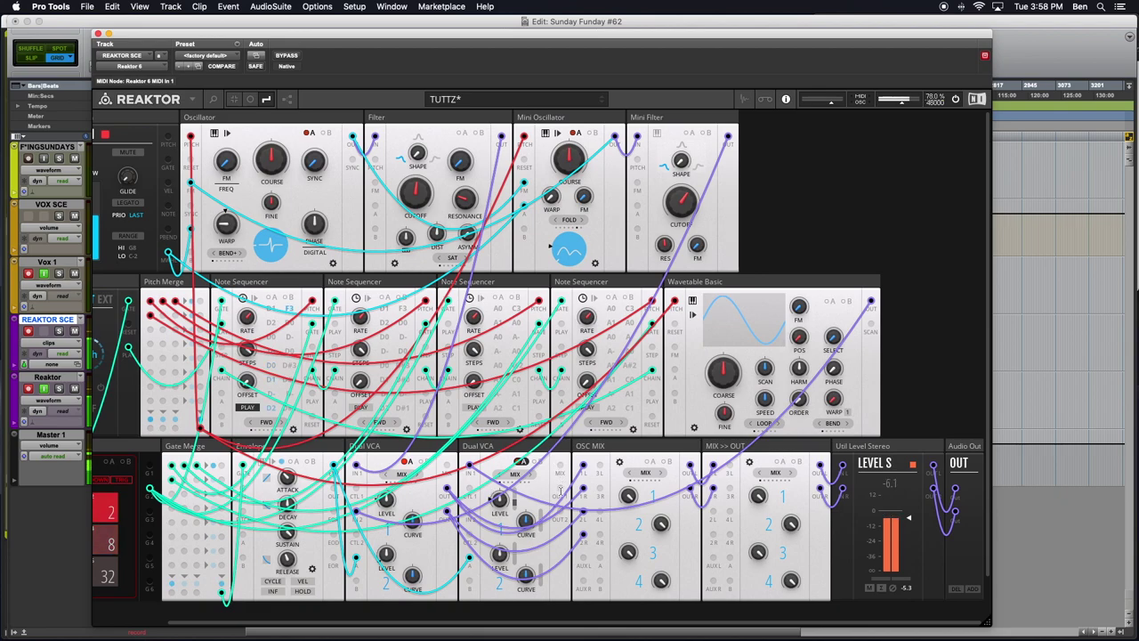
- Try different SCAN amounts on the Wavetable Basic, including 46.0 and 0
key(ctrl)
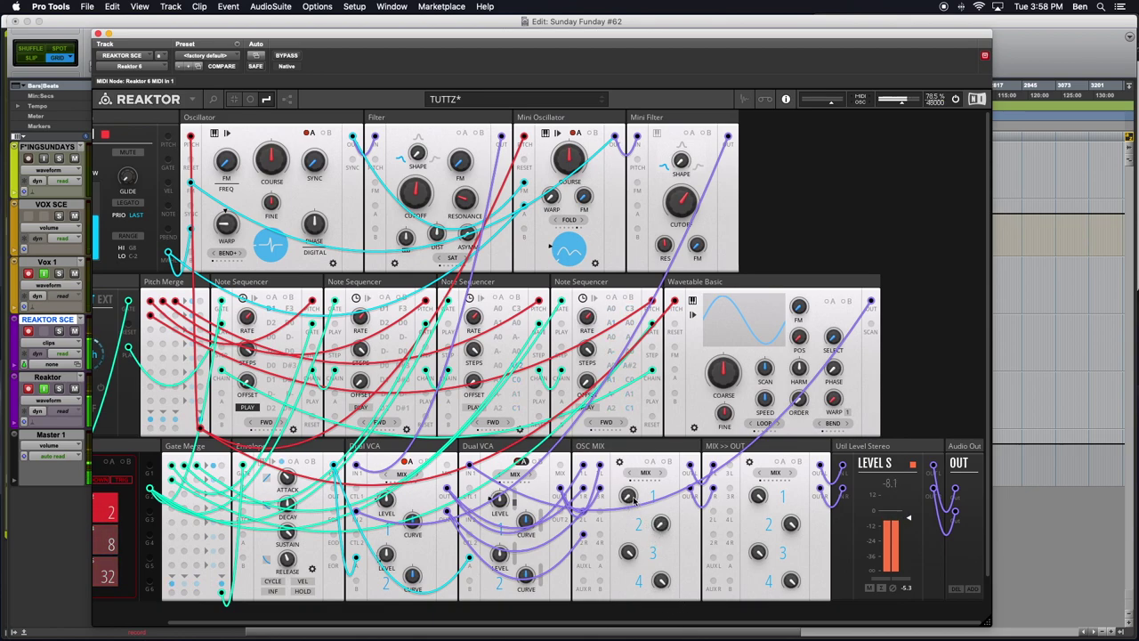
drag(725, 353, 714, 311)
mouse_move(762, 364)
mouse_down()
mouse_move(763, 328)
mouse_move(791, 446)
mouse_move(762, 360)
mouse_move(764, 372)
mouse_up()
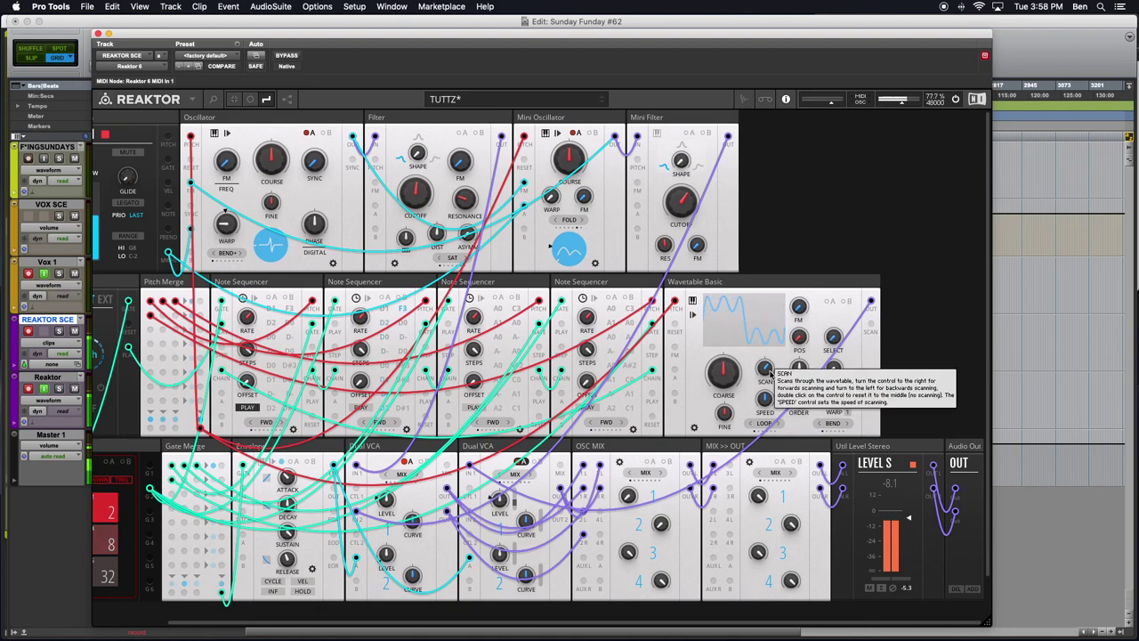
drag(767, 372, 771, 380)
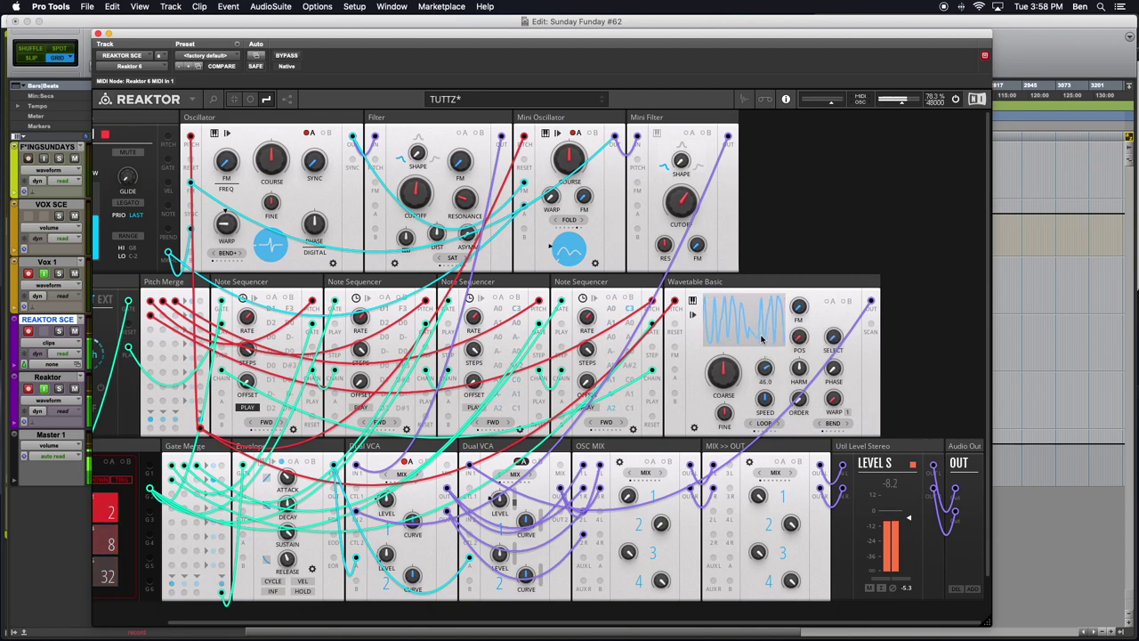
drag(764, 363, 765, 370)
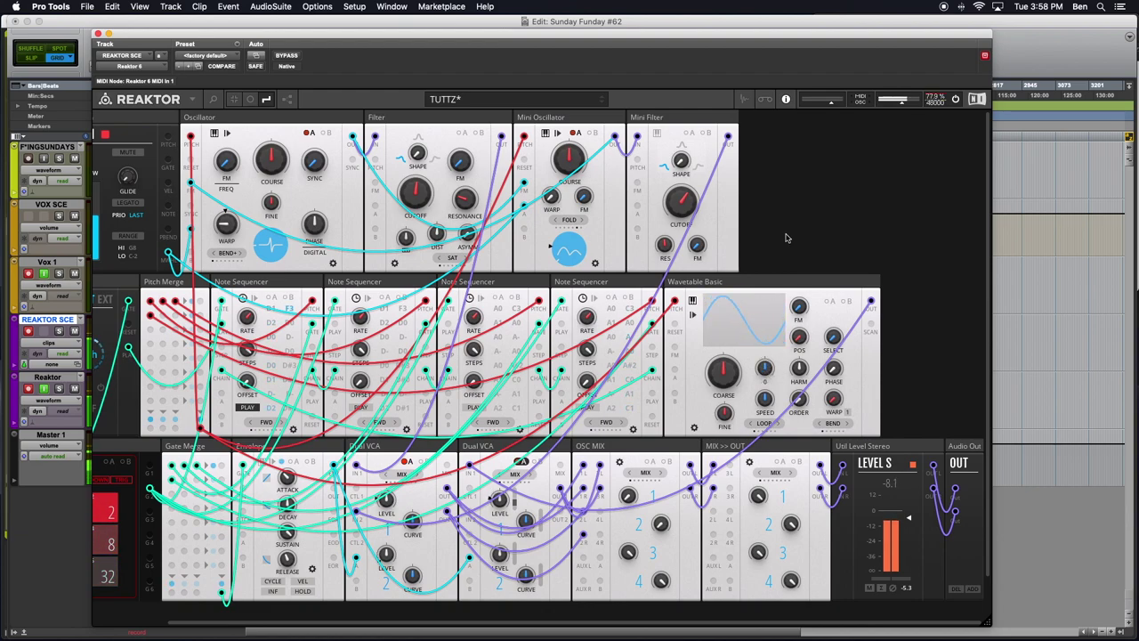
drag(763, 366, 761, 349)
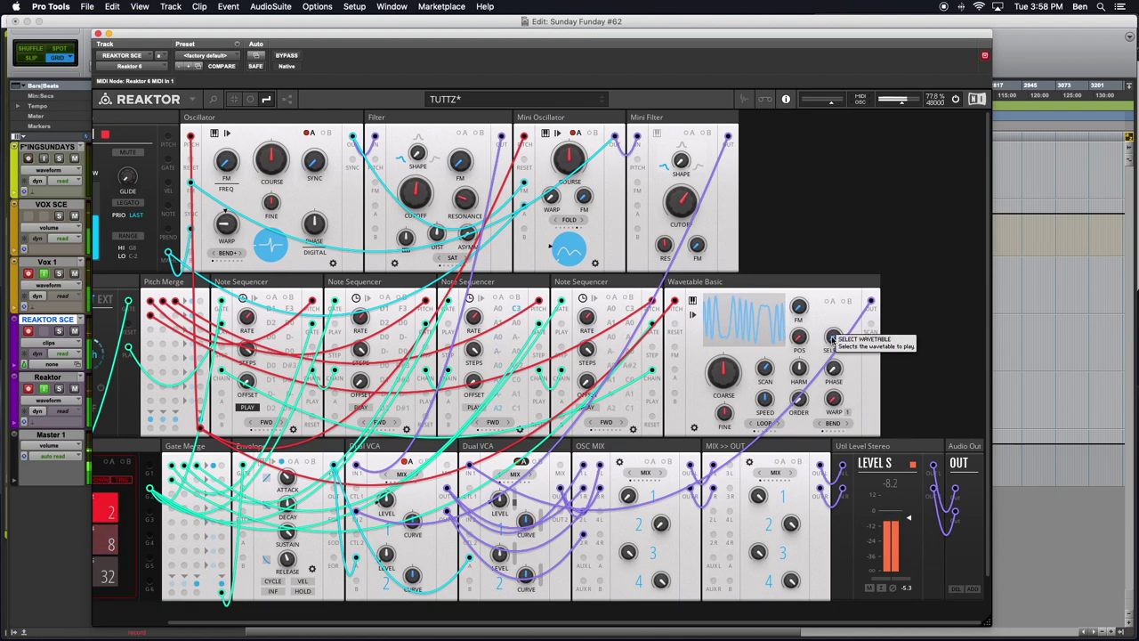
- Choose a different wavetable on the Wavetable Basic and adjust its SCAN amount
click(830, 303)
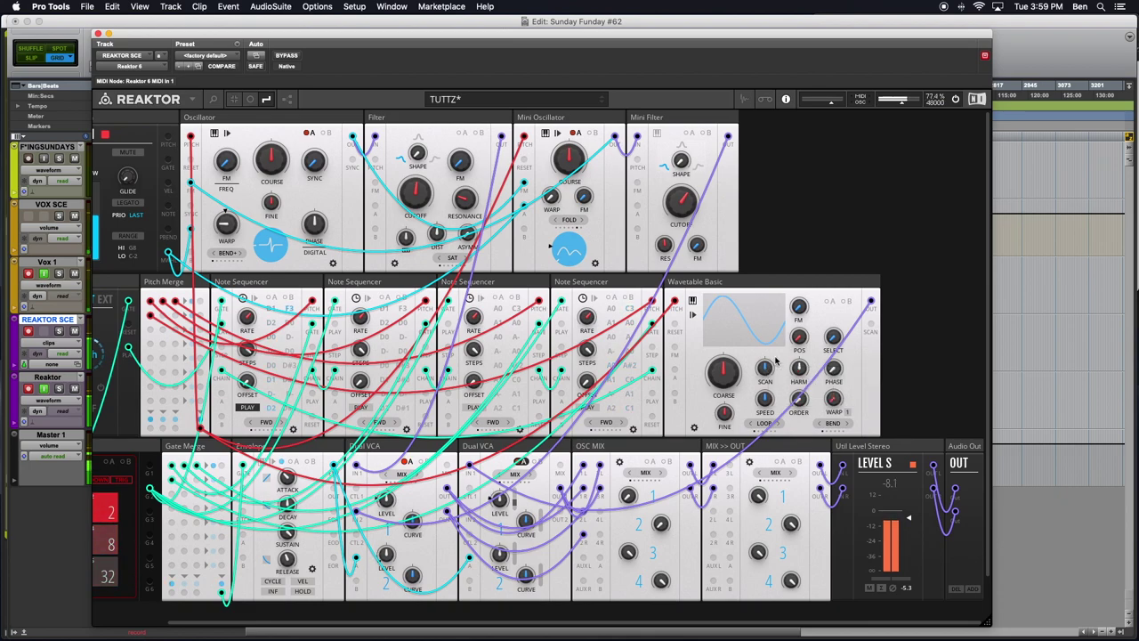
drag(833, 338, 844, 236)
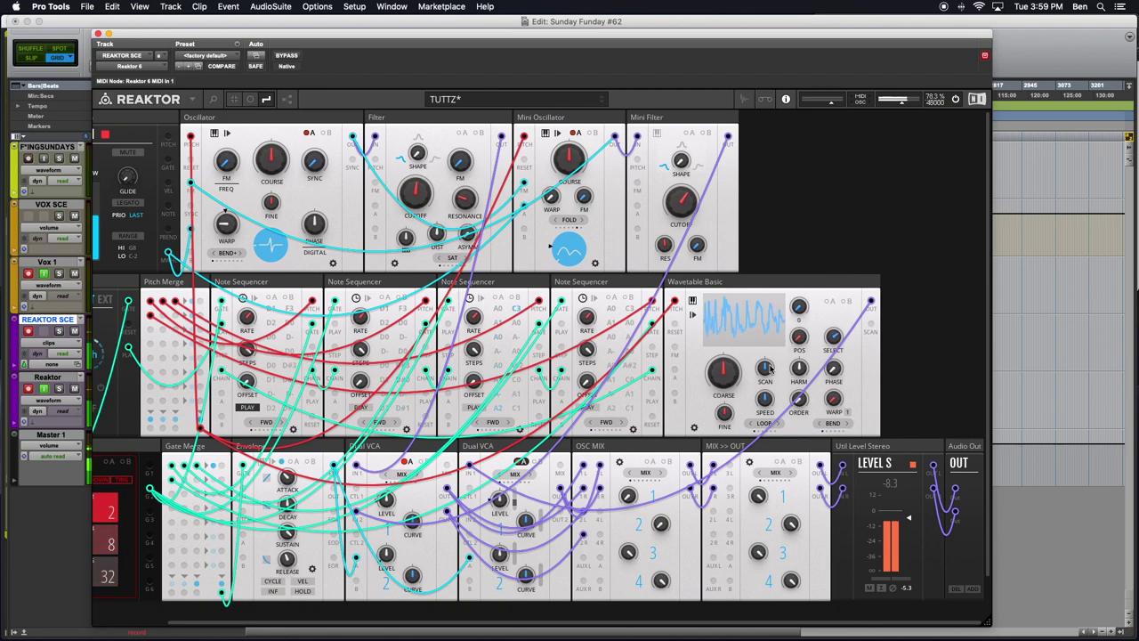
drag(766, 360, 766, 353)
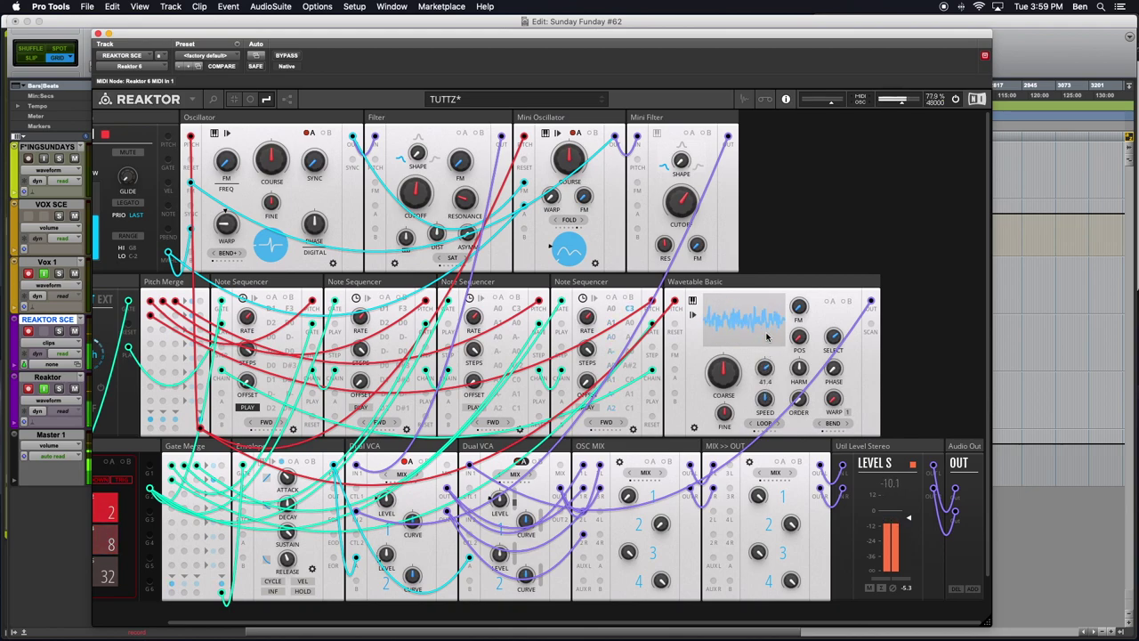
drag(767, 342, 767, 343)
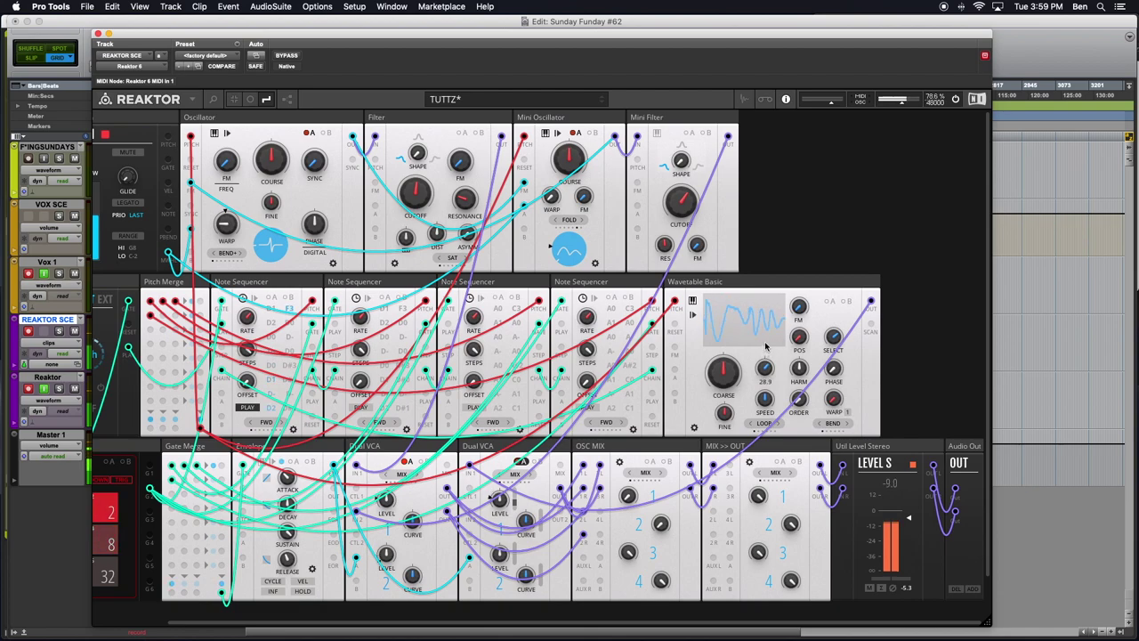
drag(755, 339, 733, 300)
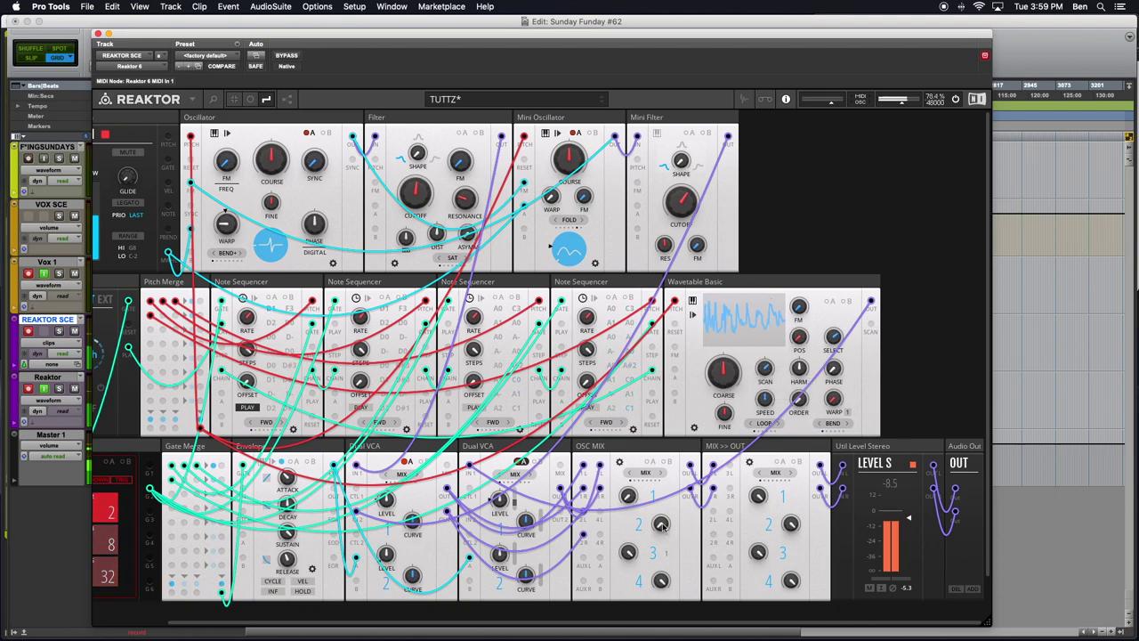
- Set the channel 3 level on OSC MIX to 2.3
mouse_move(630, 500)
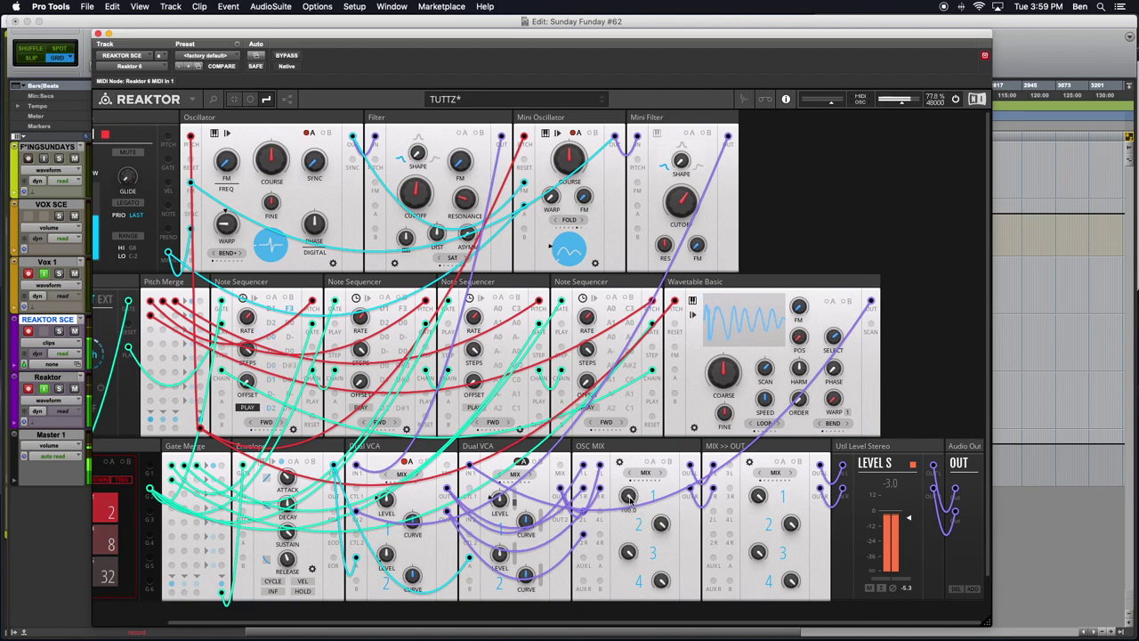
mouse_move(627, 553)
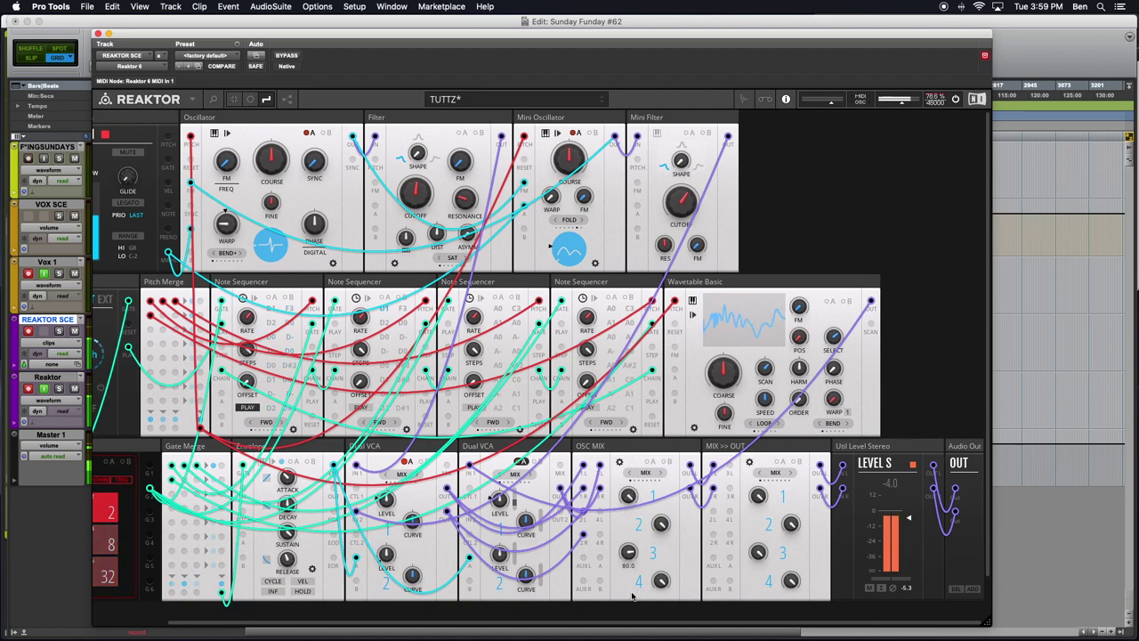
mouse_move(627, 551)
mouse_down()
mouse_move(635, 578)
mouse_move(629, 550)
mouse_up()
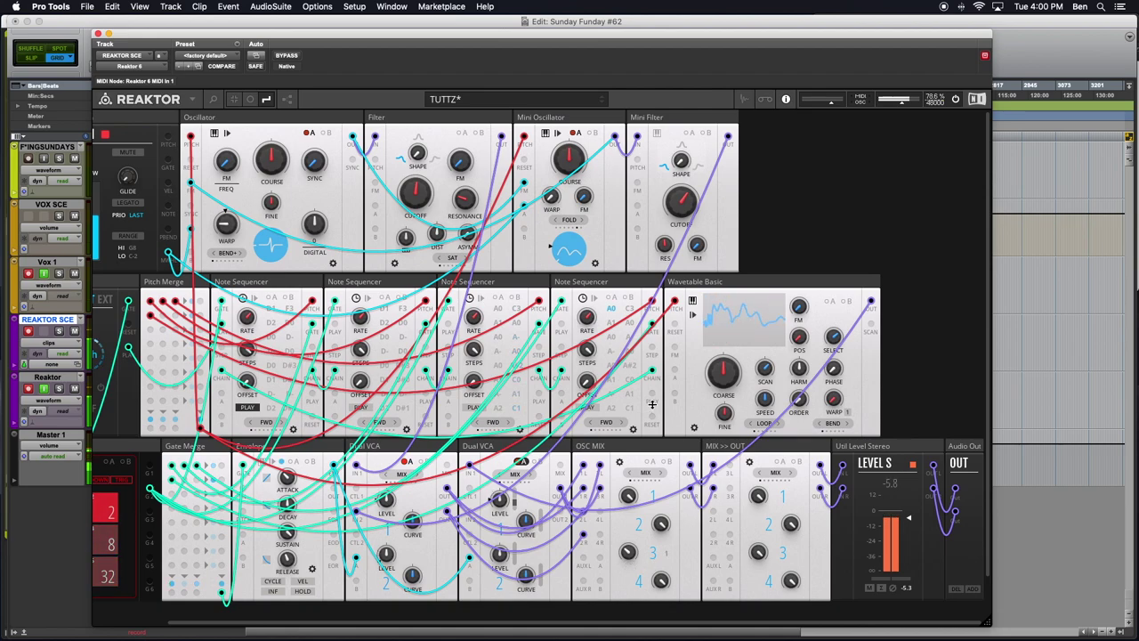
scroll(628, 564, left, 5)
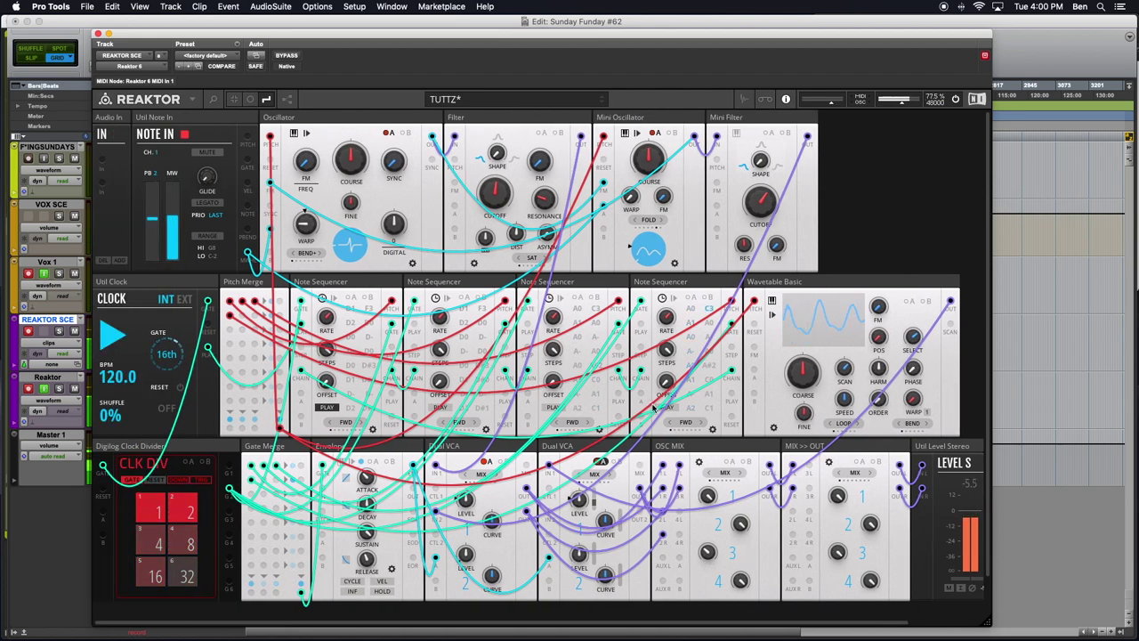
scroll(735, 238, right, 5)
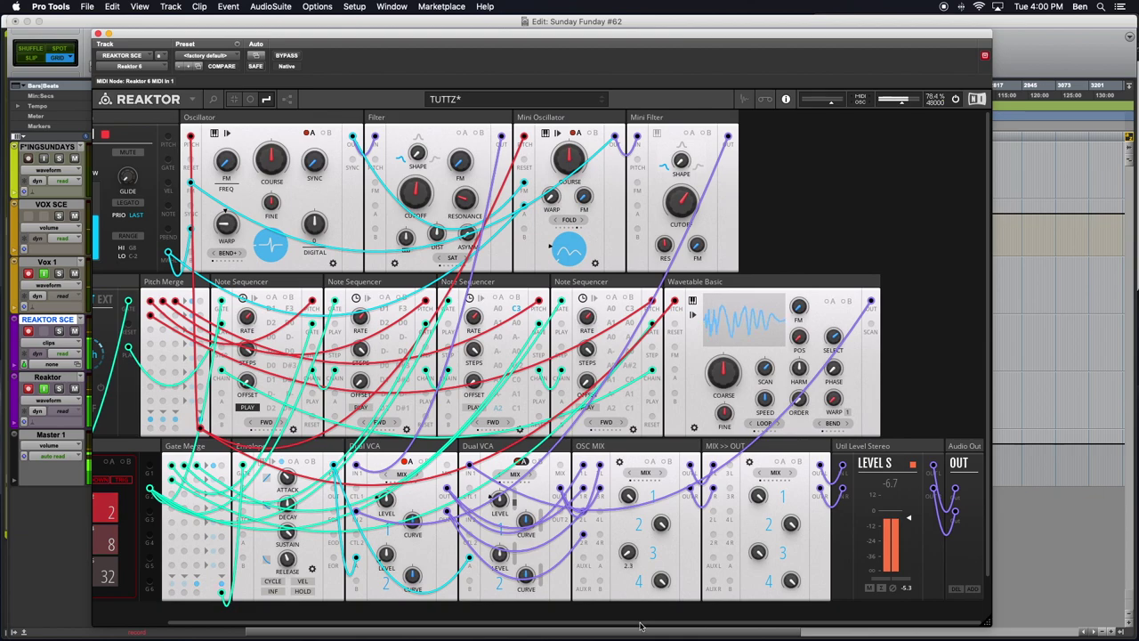
- Adjust the Filter's CUTOFF and the WARP amount on the main Oscillator
mouse_move(416, 189)
mouse_down()
mouse_move(421, 250)
mouse_move(409, 196)
mouse_up()
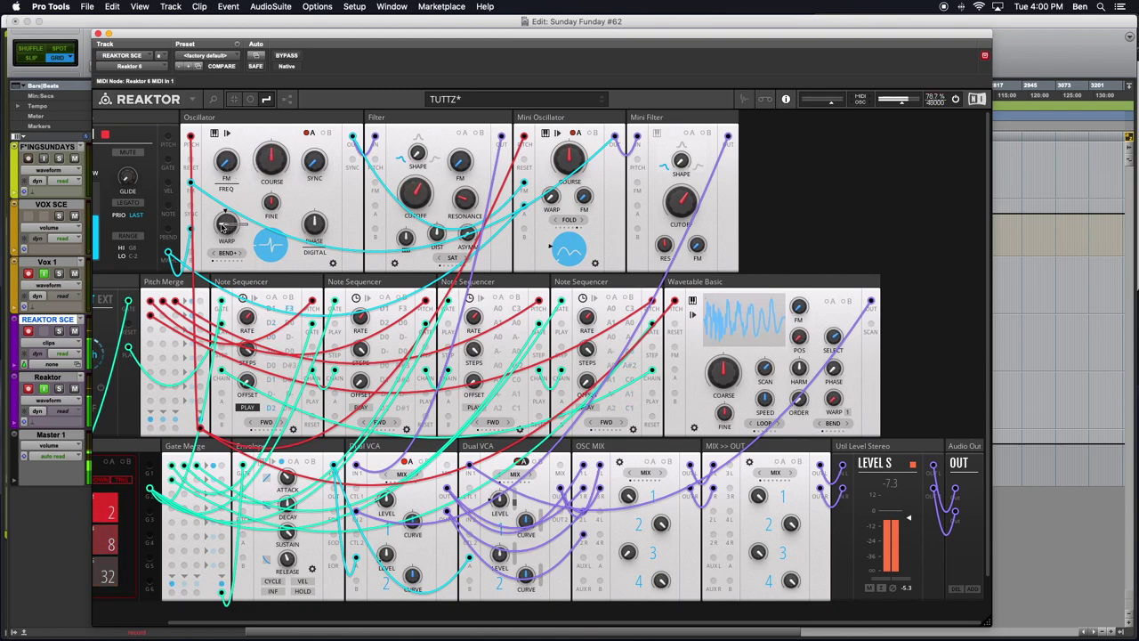
drag(225, 222, 229, 255)
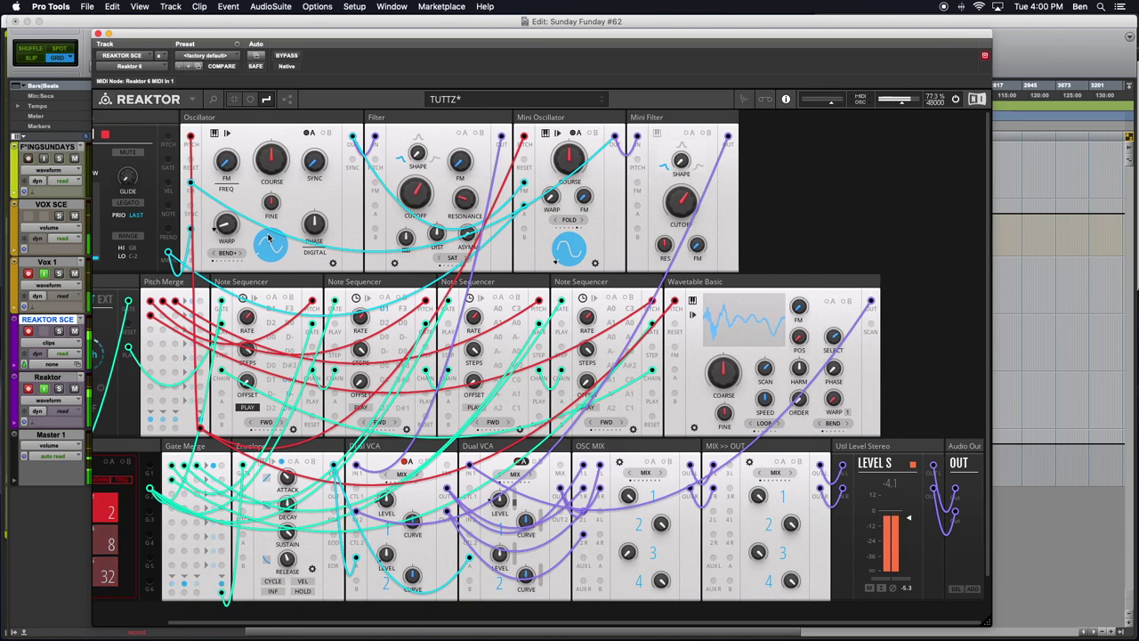
- Add the Toy Box Floor Shakers Pack EFX-Multiband Distortion after the Mini Filter and wire its output to the first Dual VCA's second-channel input
double_click(798, 163)
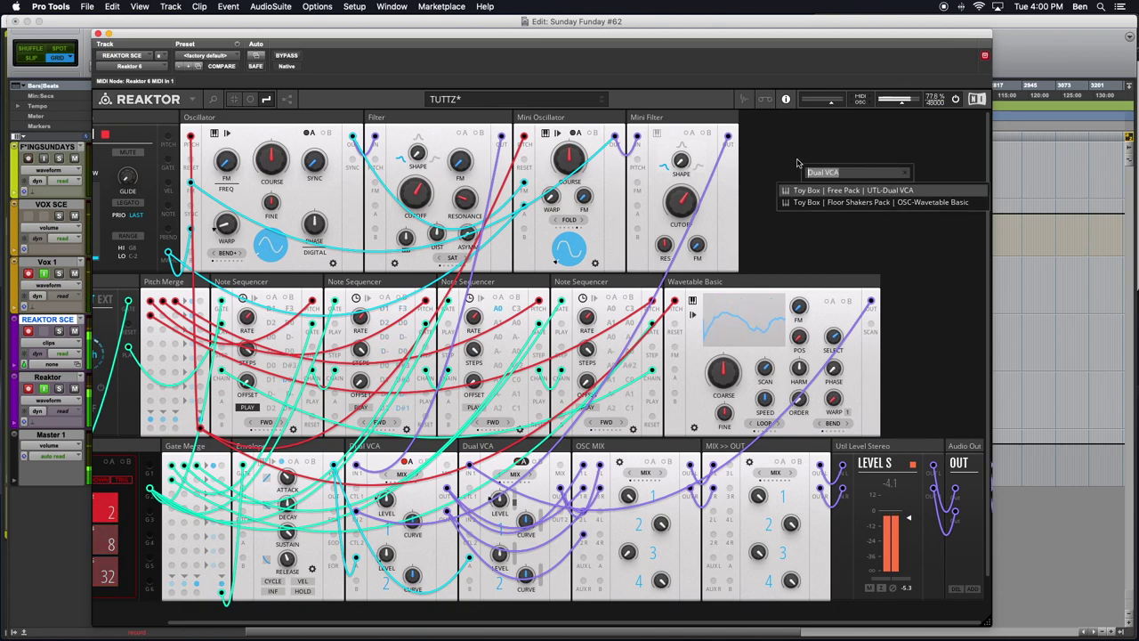
text(Toybox)
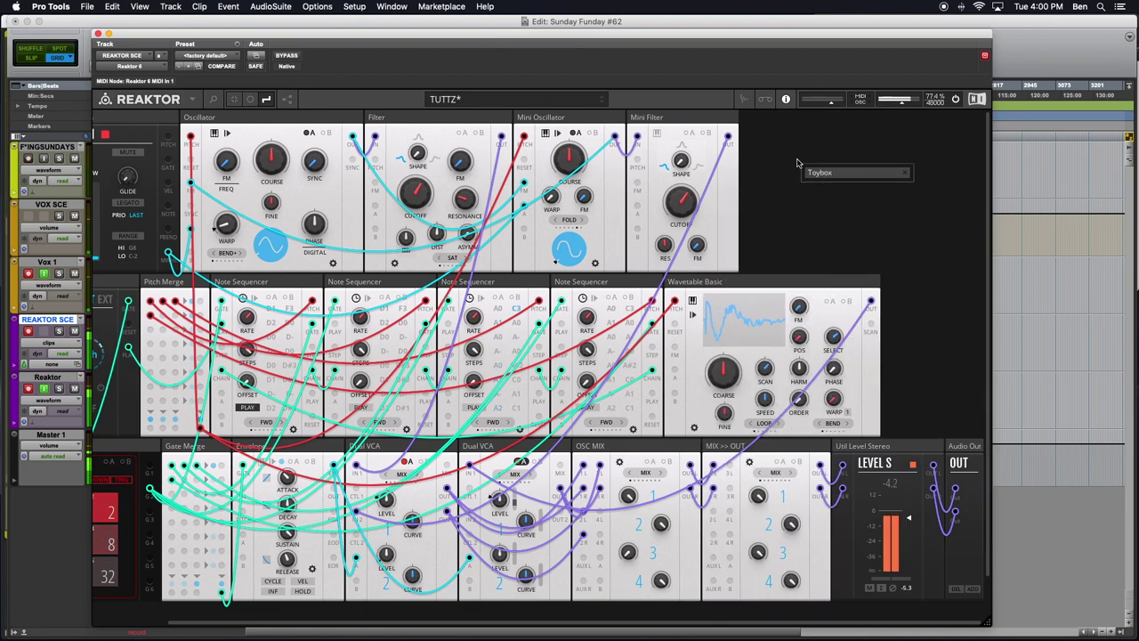
key(BackSpace)
key(BackSpace)
key(BackSpace)
key(BackSpace)
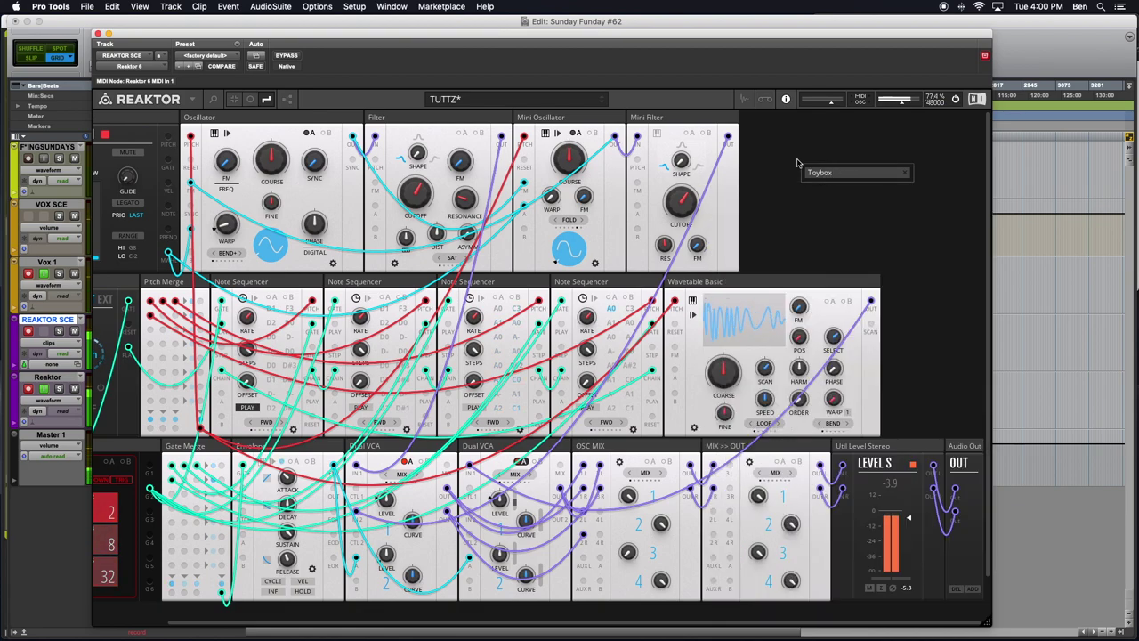
key(BackSpace)
text(Box Dis)
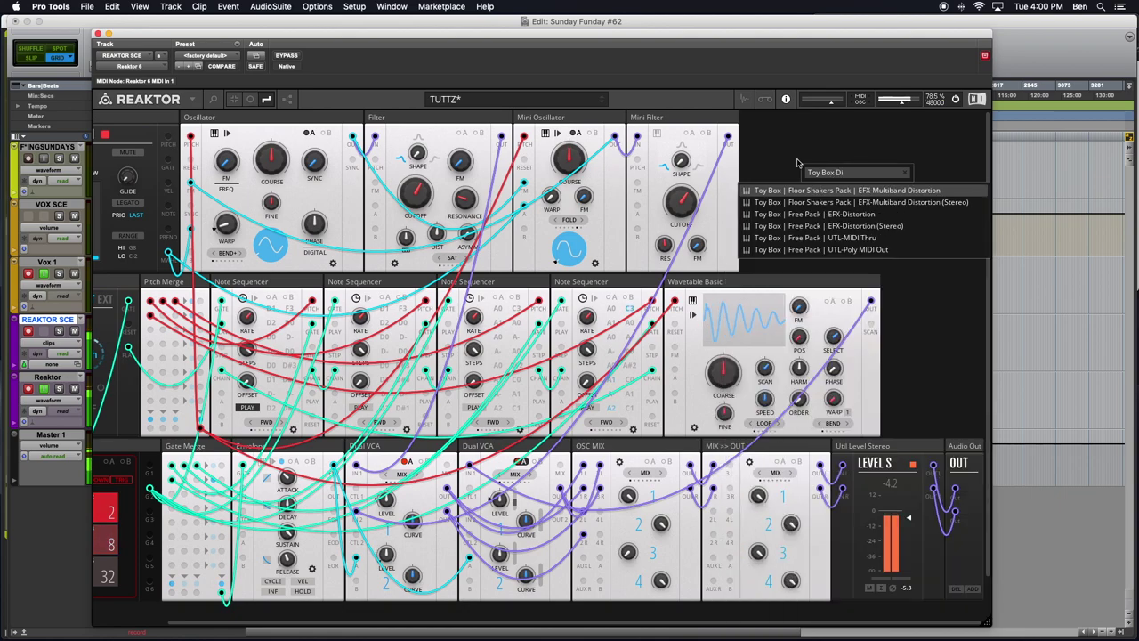
click(872, 189)
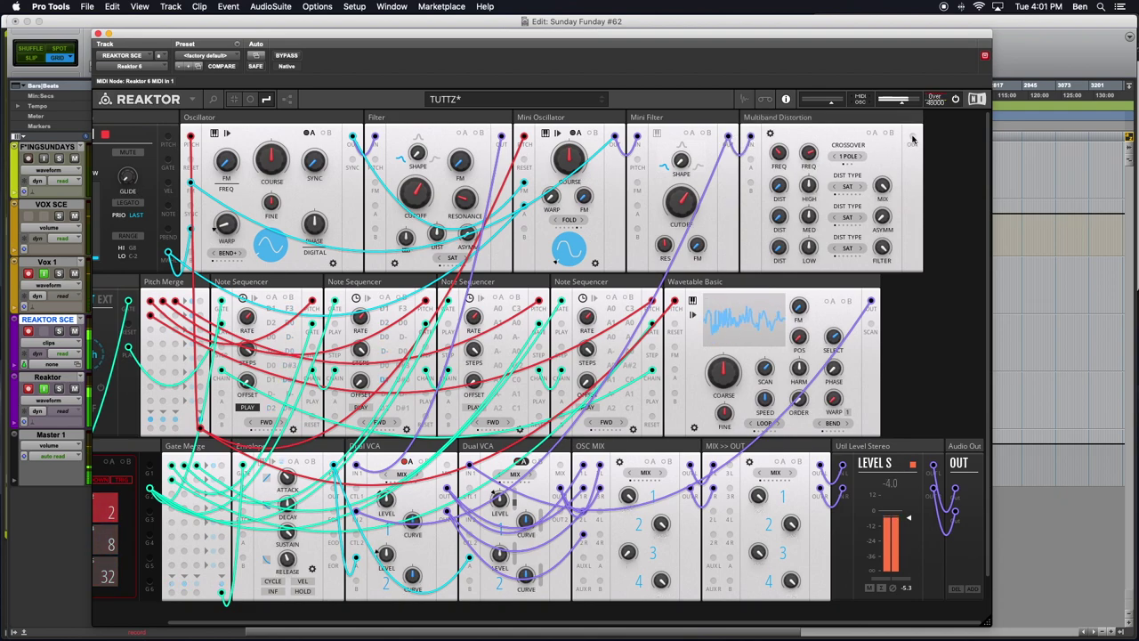
drag(912, 139, 359, 514)
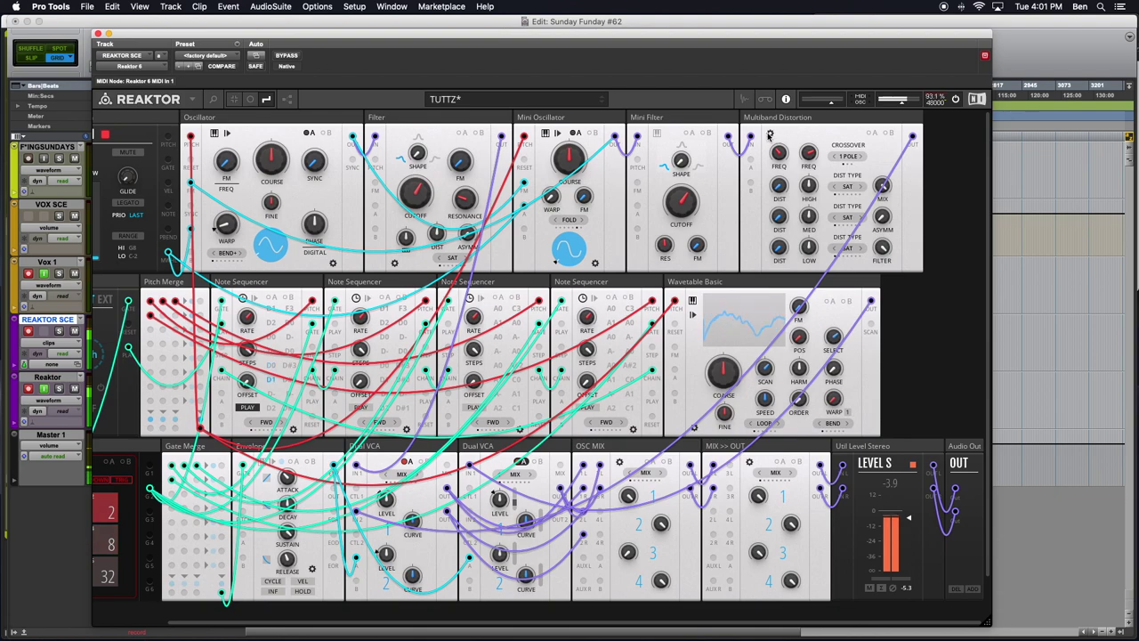
- Load the Industrial preset on the Multiband Distortion, dismiss the overload notice and move the plug-in window aside
click(768, 135)
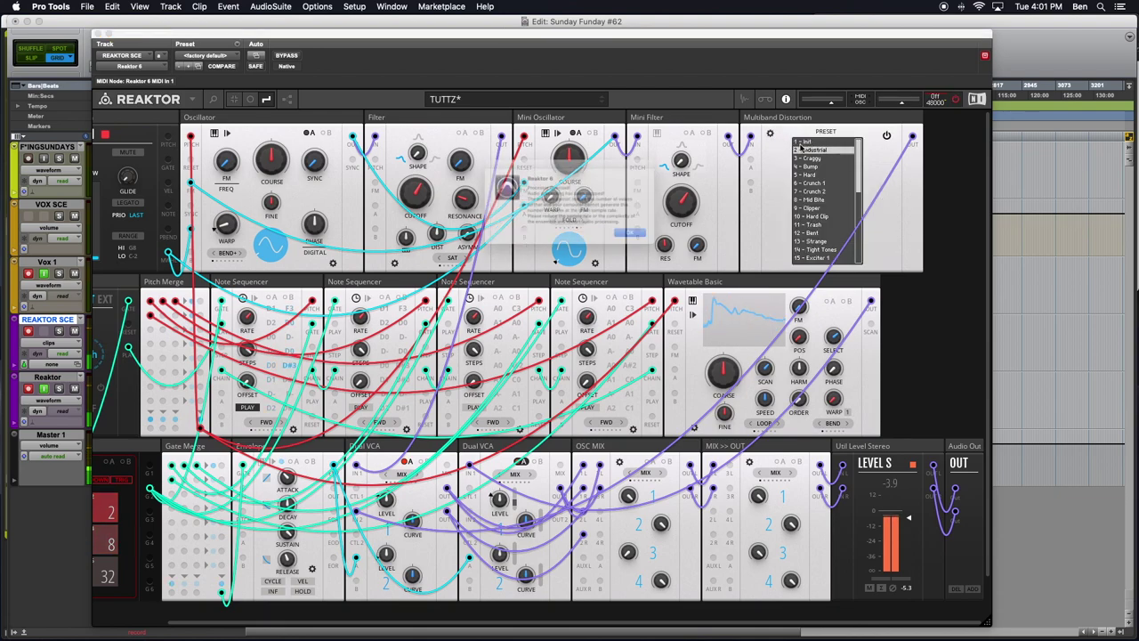
click(655, 247)
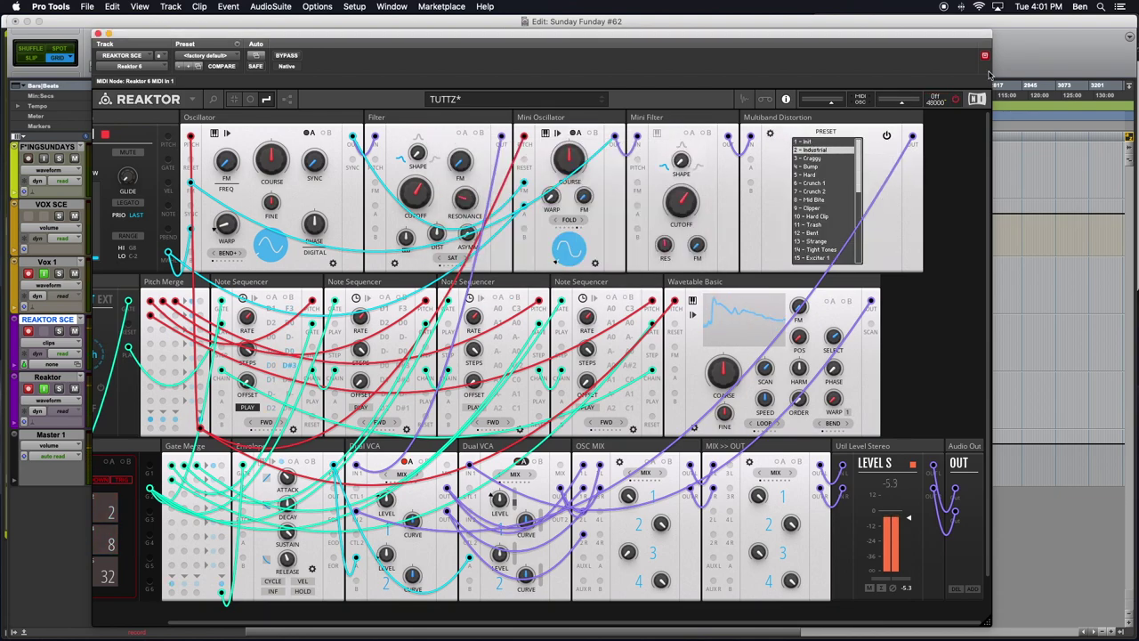
drag(878, 40, 911, 39)
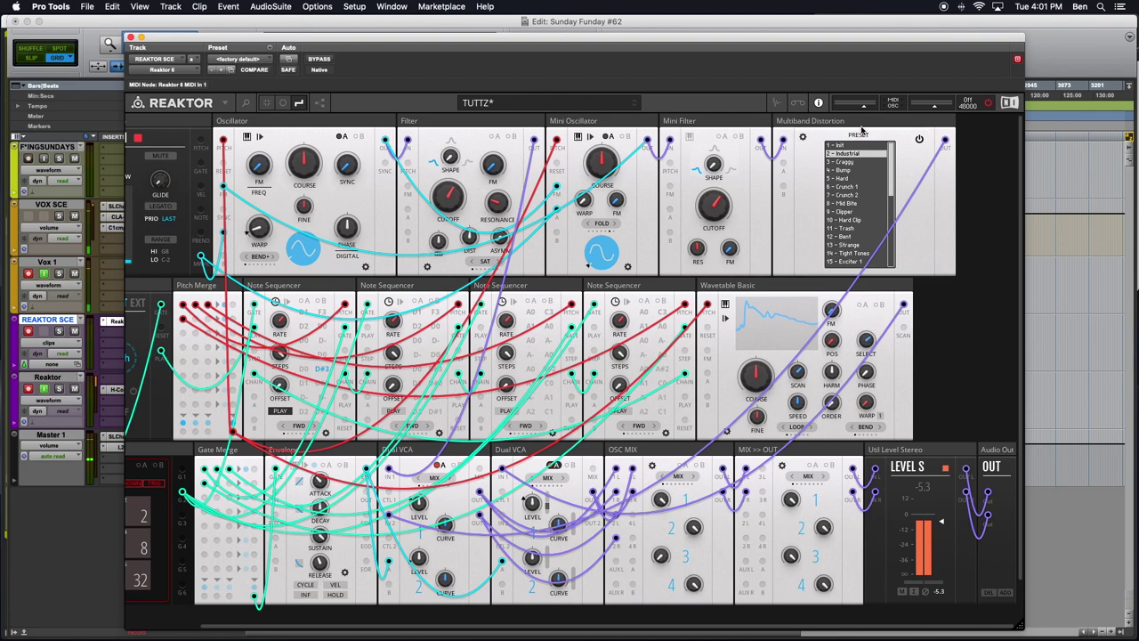
- Turn Reaktor's audio processing back on and restart the Clock
click(987, 105)
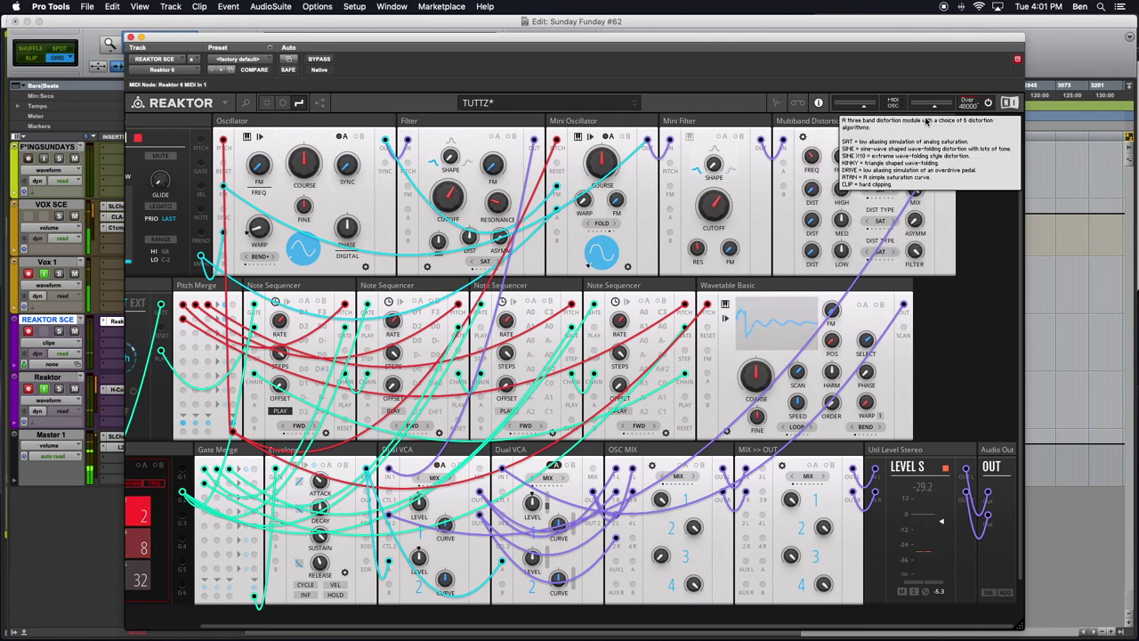
scroll(203, 353, left, 3)
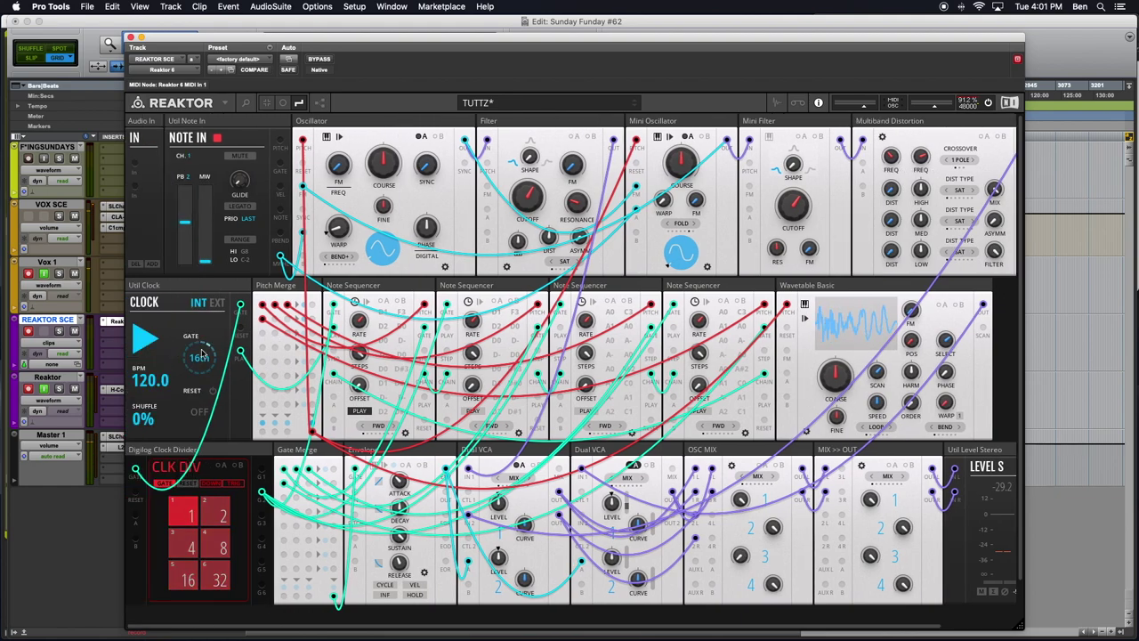
click(145, 339)
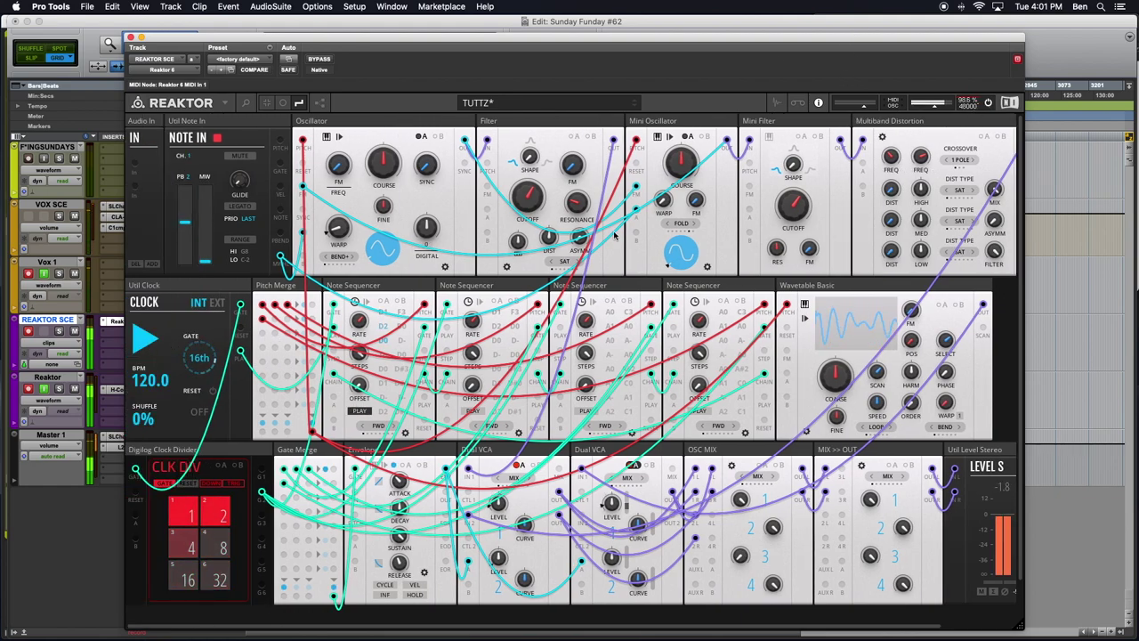
- Load the Craggy preset on the Multiband Distortion and dismiss the overload notice
scroll(736, 214, right, 3)
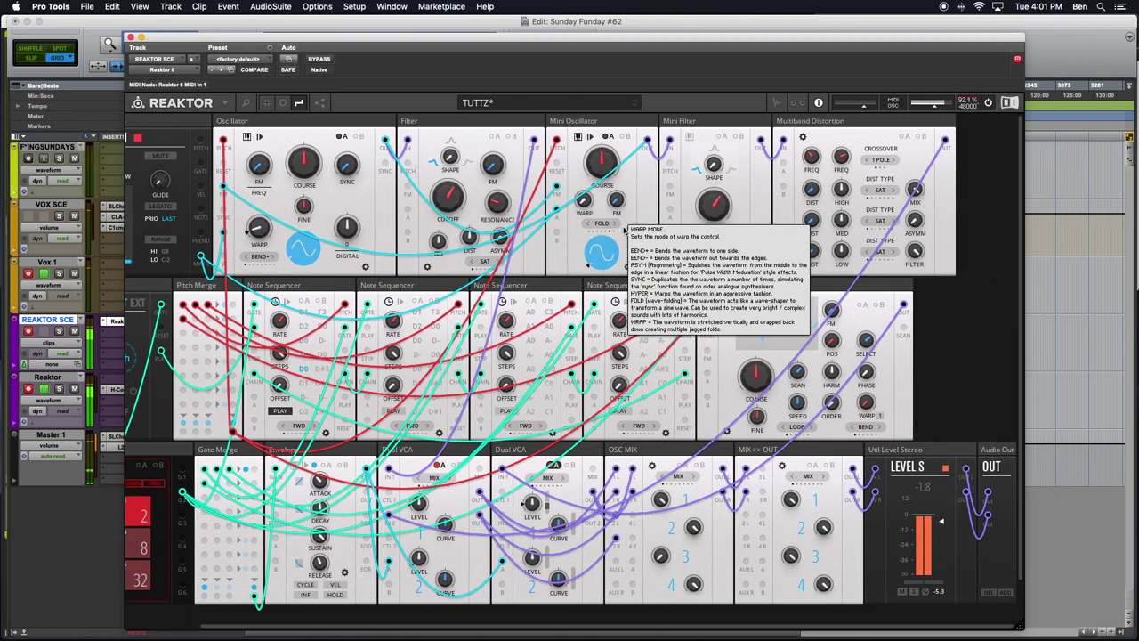
click(802, 138)
click(852, 162)
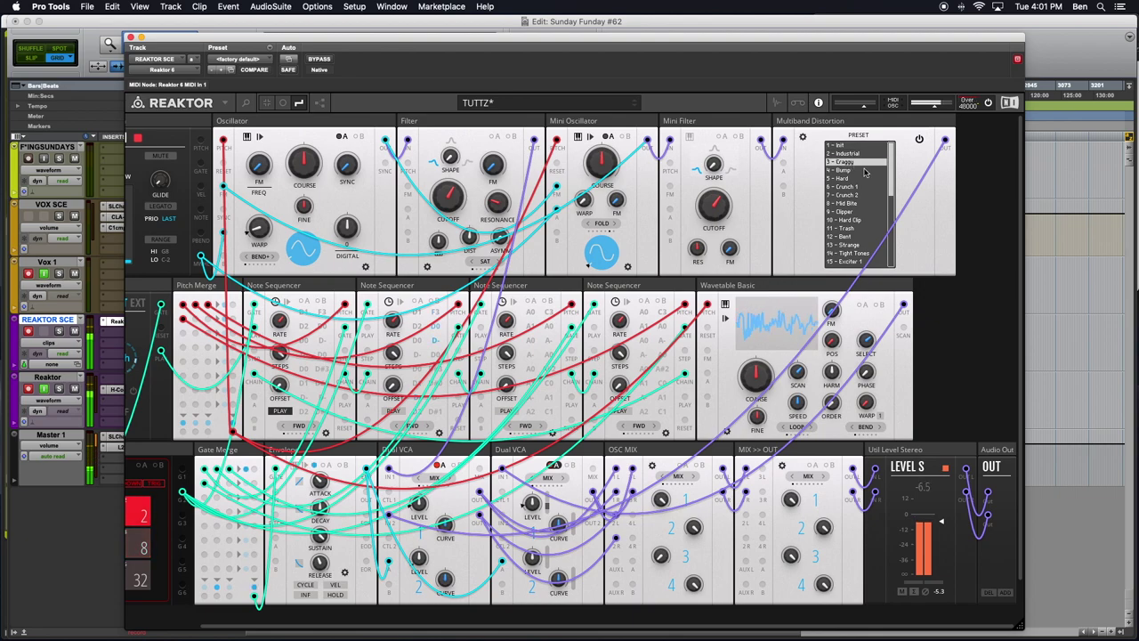
click(669, 253)
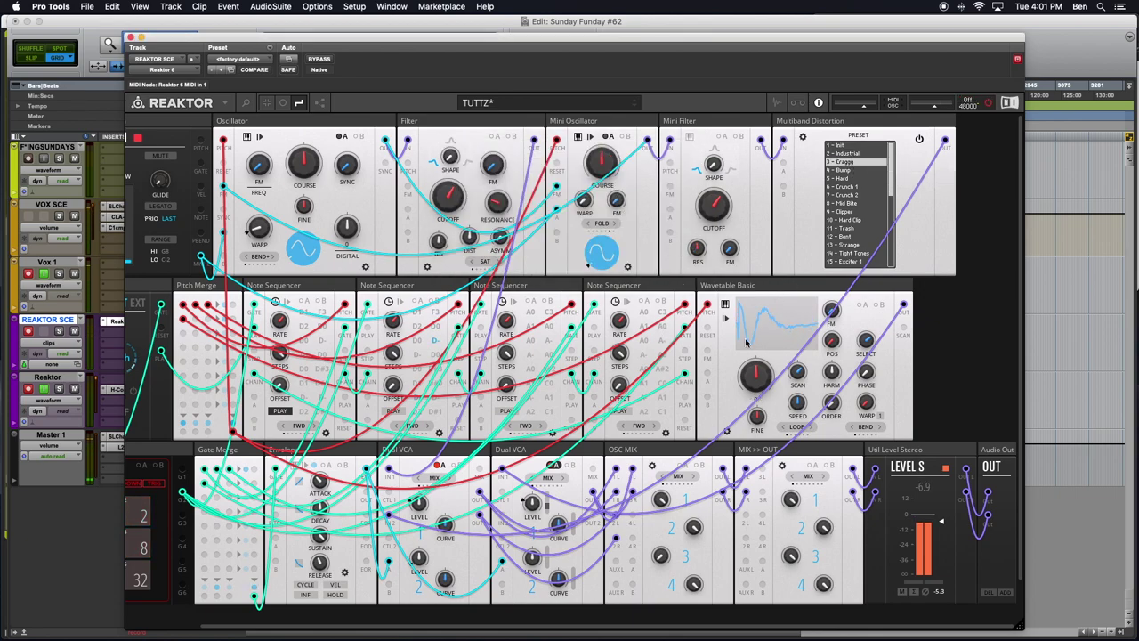
- Delete the Multiband Distortion and wire the Mini Filter's output directly to the first Dual VCA's second-channel input
scroll(412, 266, left, 3)
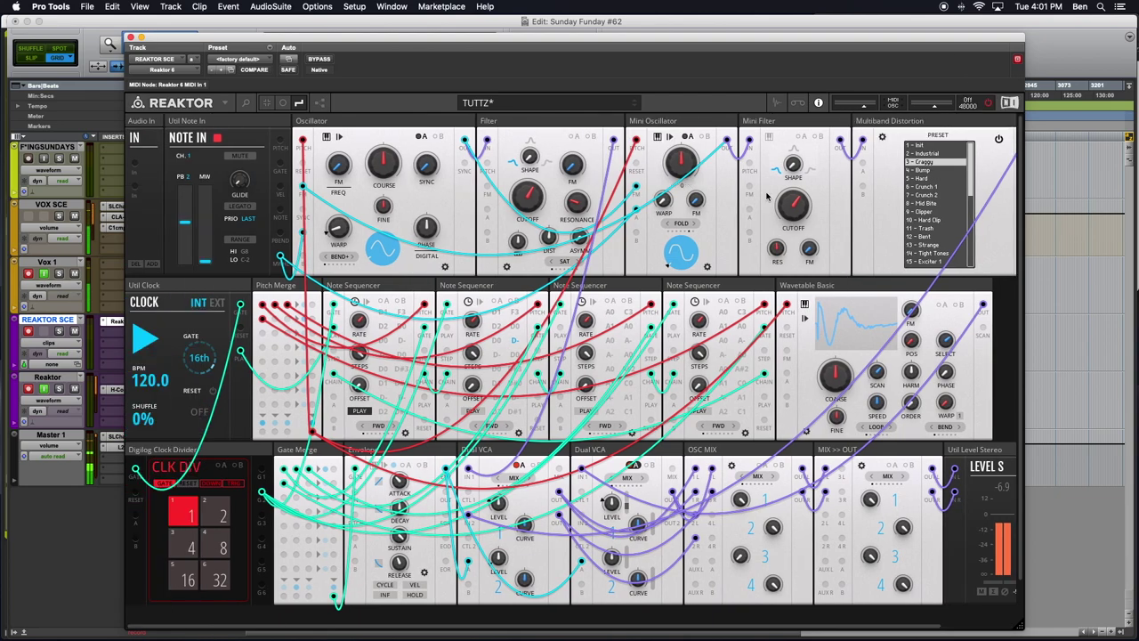
scroll(747, 189, right, 2)
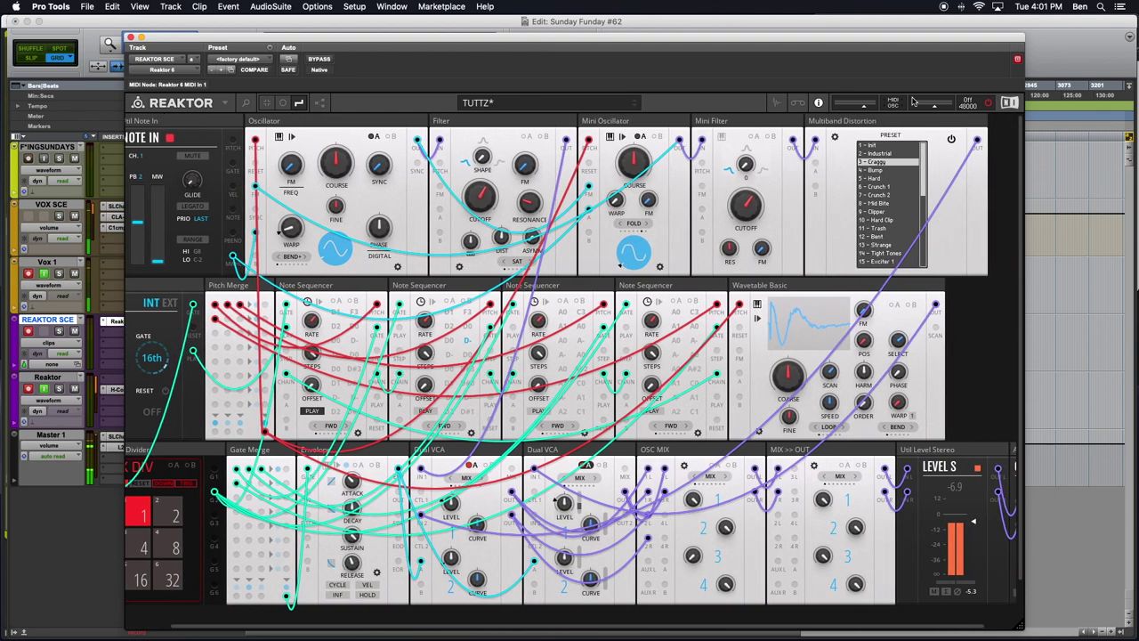
right_click(849, 123)
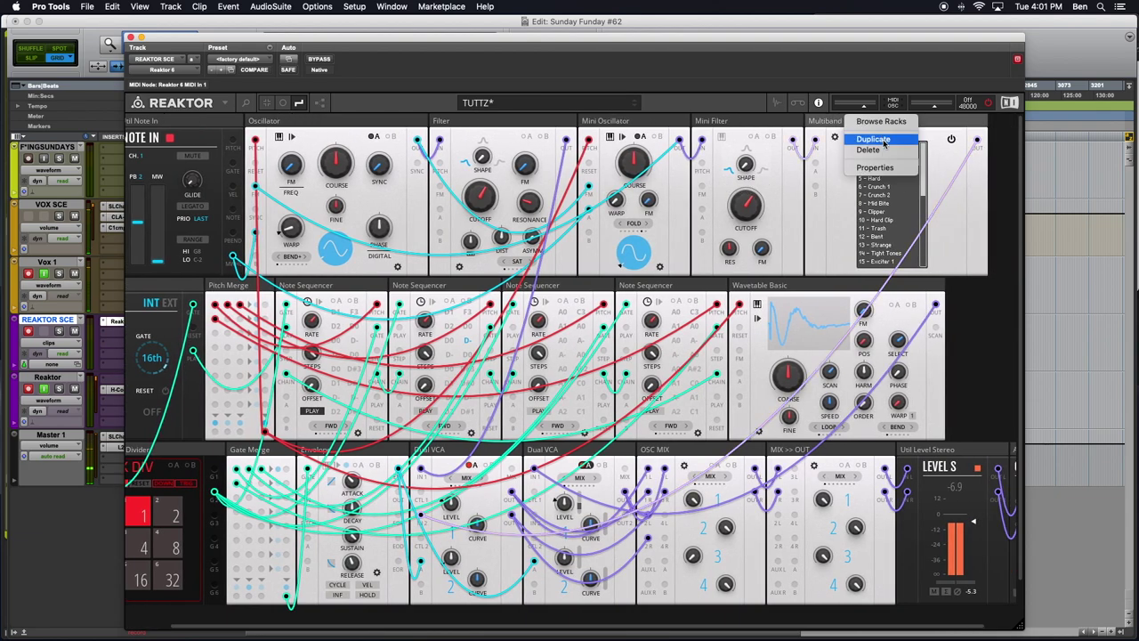
click(869, 149)
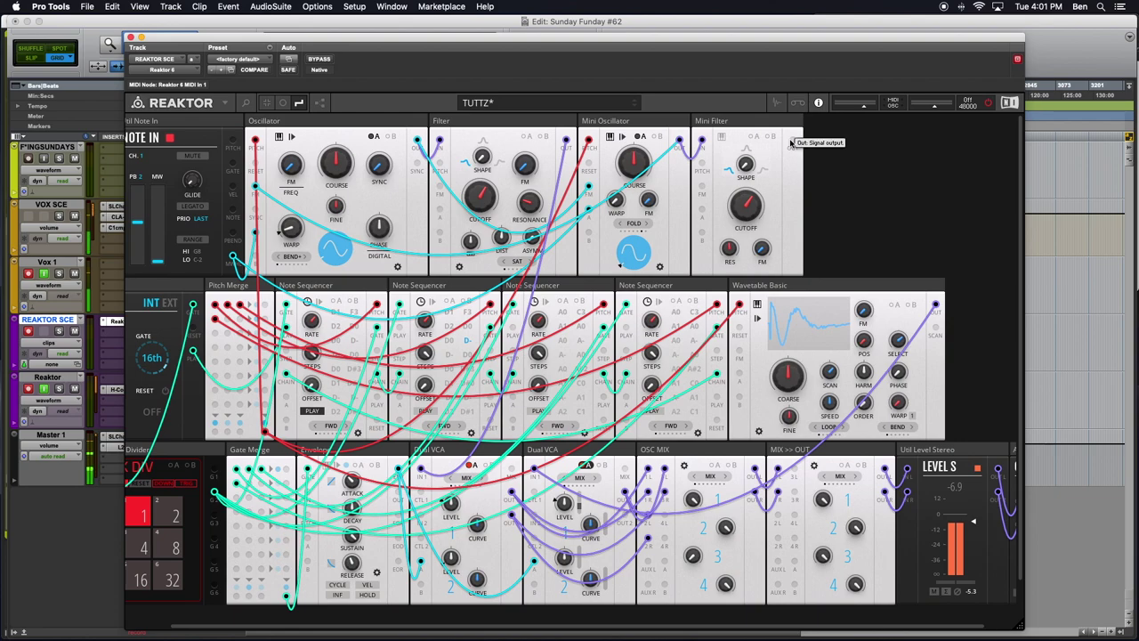
drag(791, 143, 485, 506)
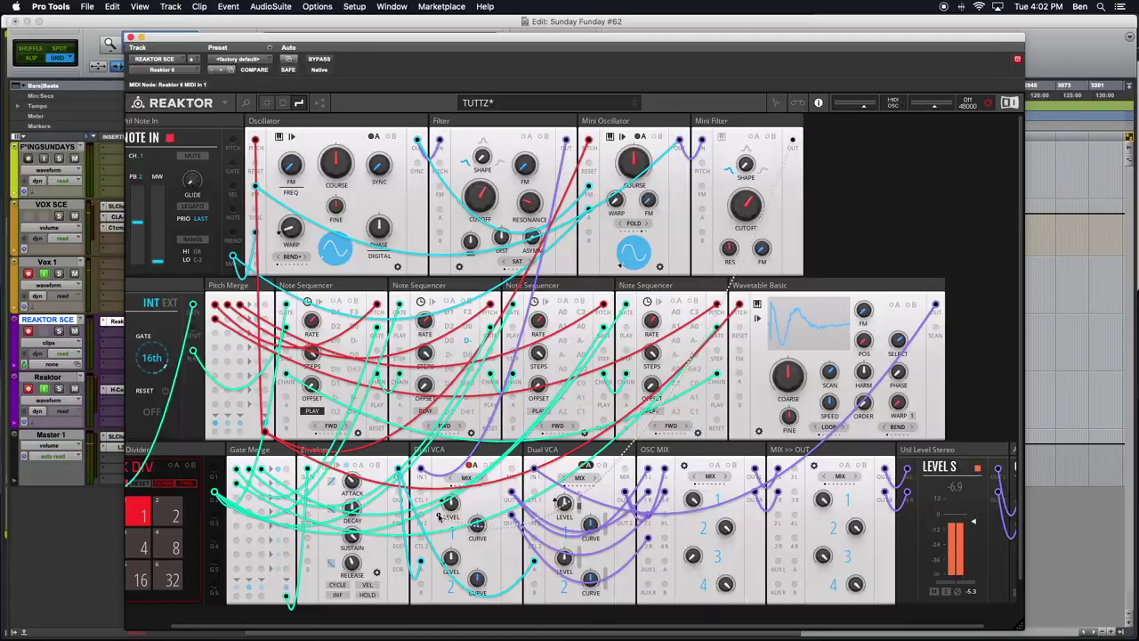
drag(480, 519, 422, 517)
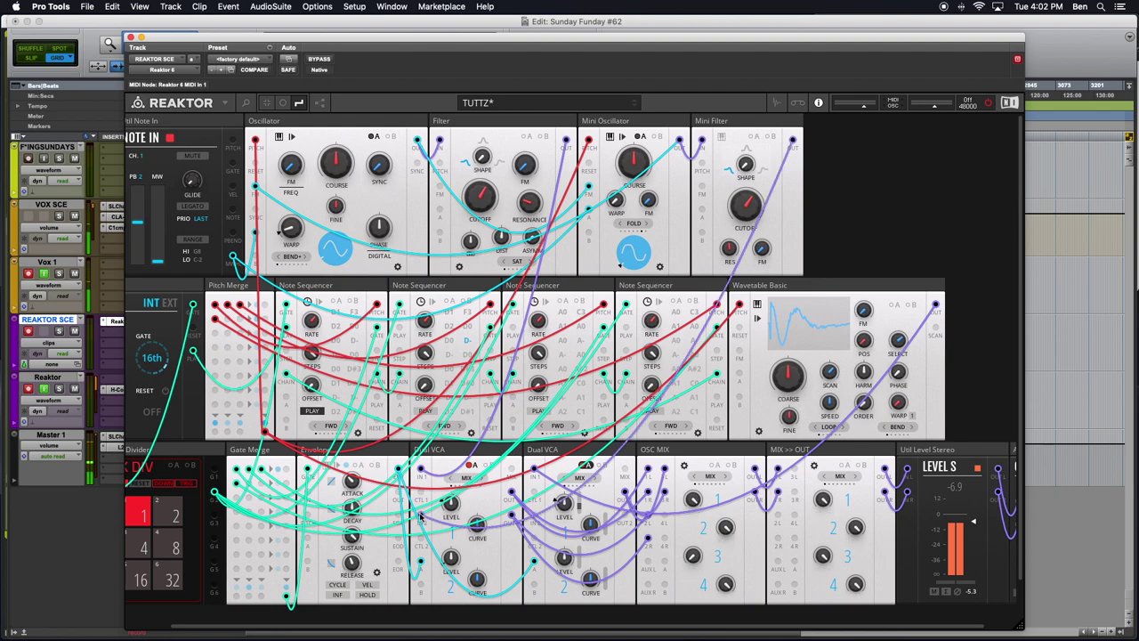
- Restart the Clock to play the patch without the distortion module
scroll(188, 255, left, 3)
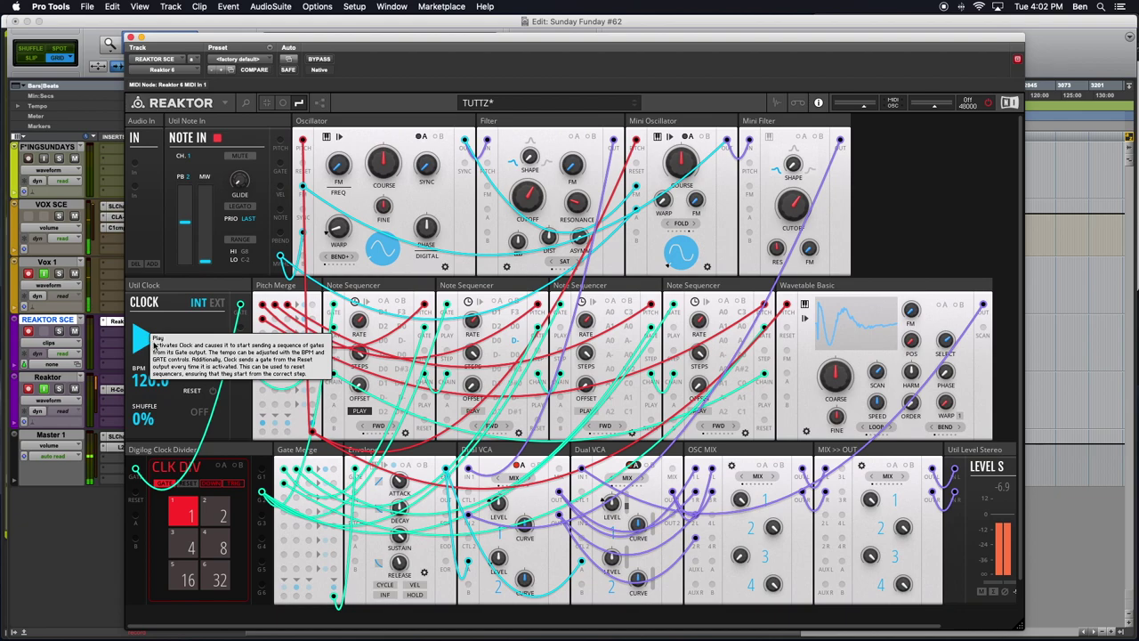
click(153, 345)
click(153, 346)
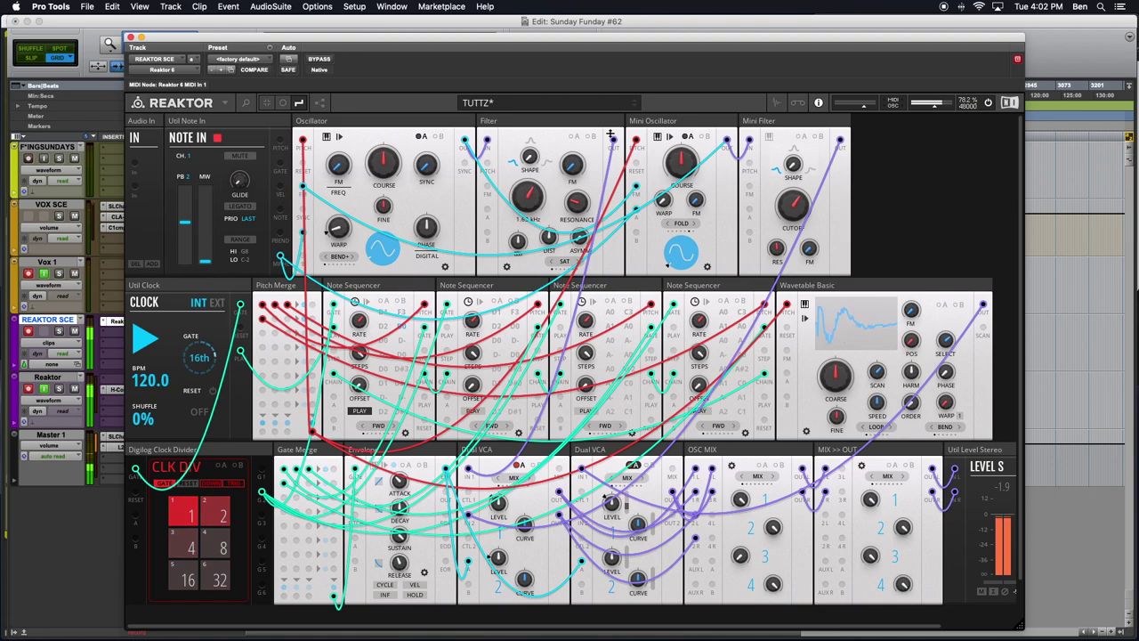
- Switch the Filter's distortion mode to DRIVE, raise its distortion amount and reduce its resonance
mouse_move(517, 177)
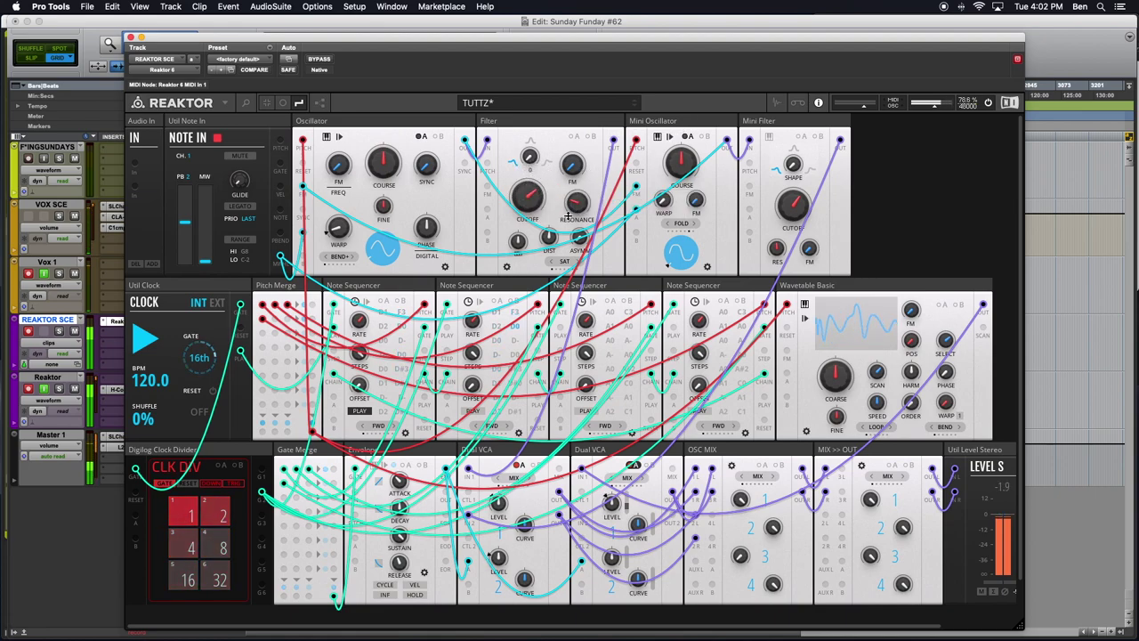
mouse_move(546, 235)
mouse_down()
mouse_move(536, 181)
mouse_move(550, 245)
mouse_move(549, 235)
mouse_up()
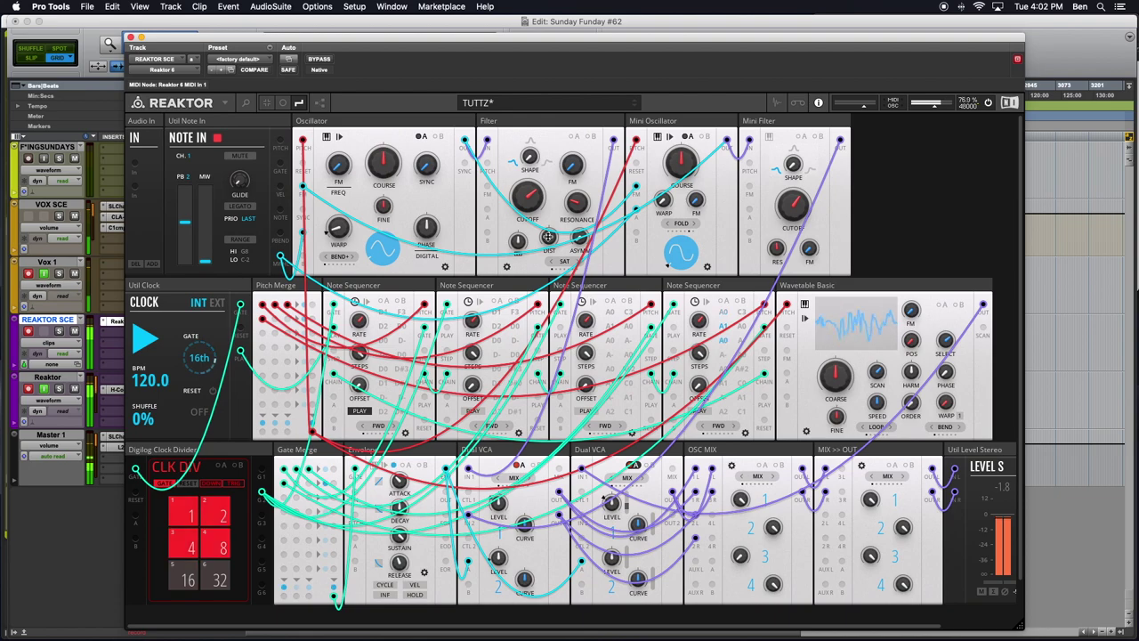
click(579, 263)
click(579, 262)
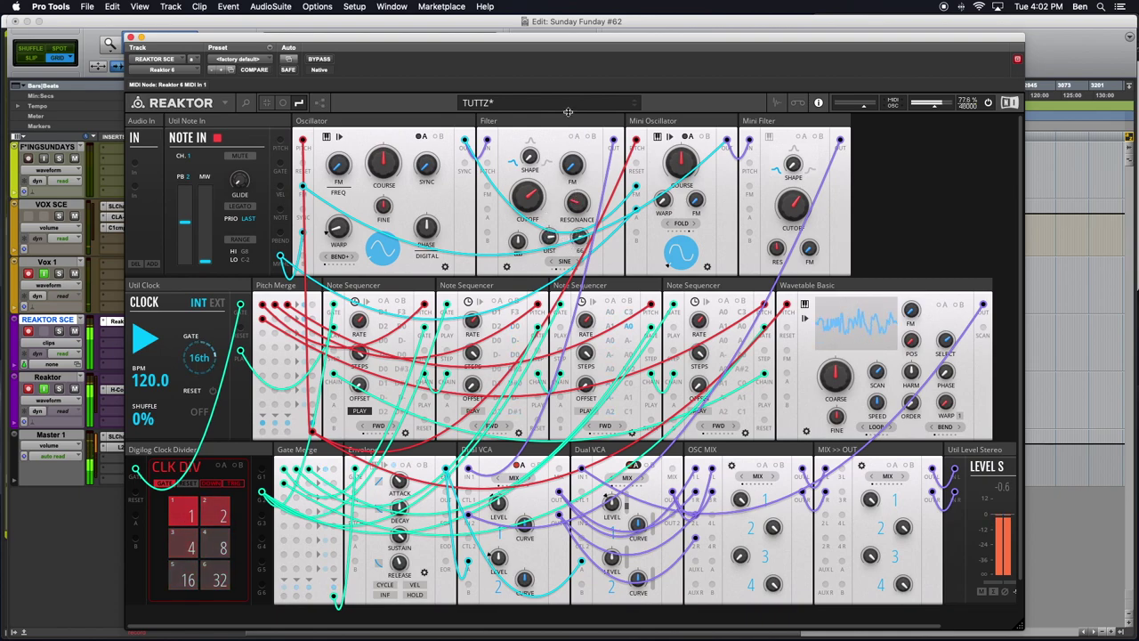
click(552, 262)
click(577, 262)
click(578, 261)
click(578, 262)
click(552, 262)
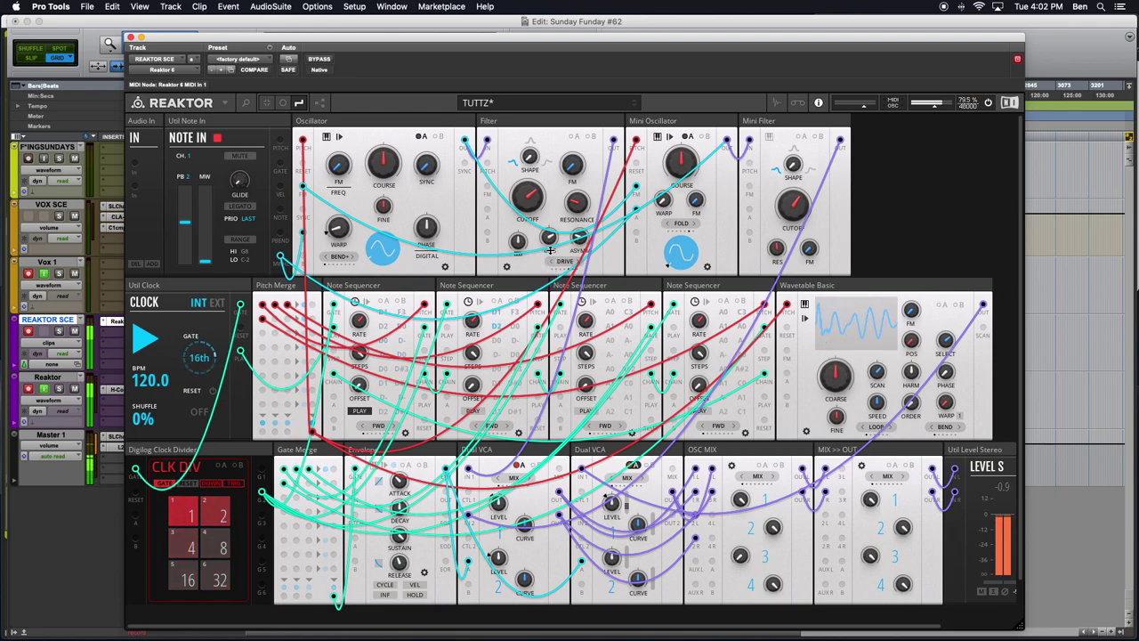
mouse_move(579, 204)
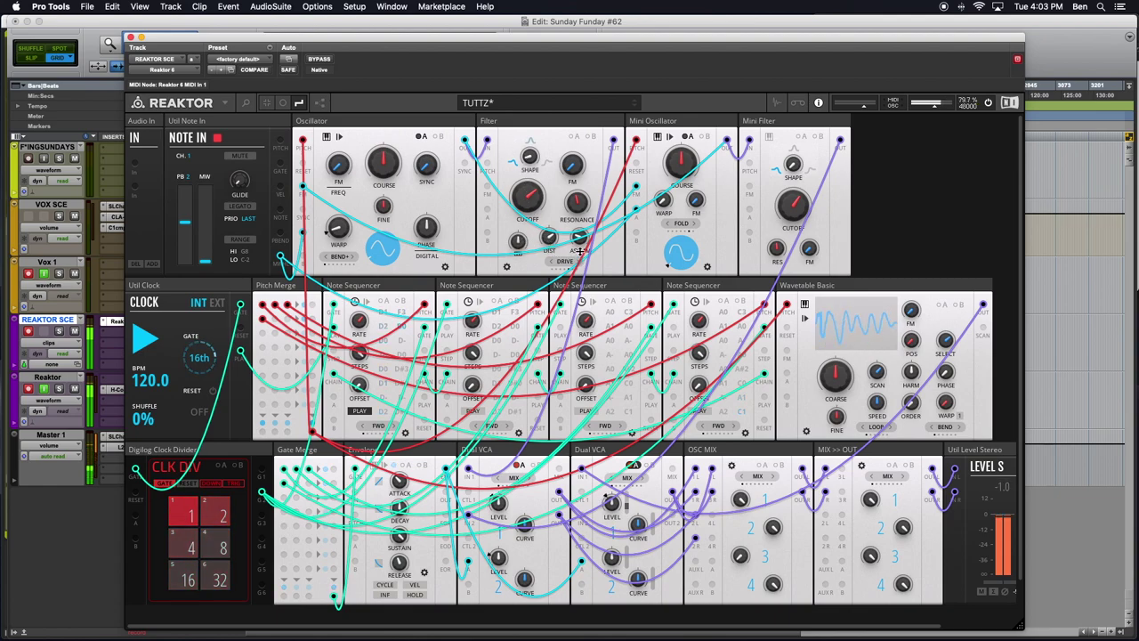
mouse_move(545, 229)
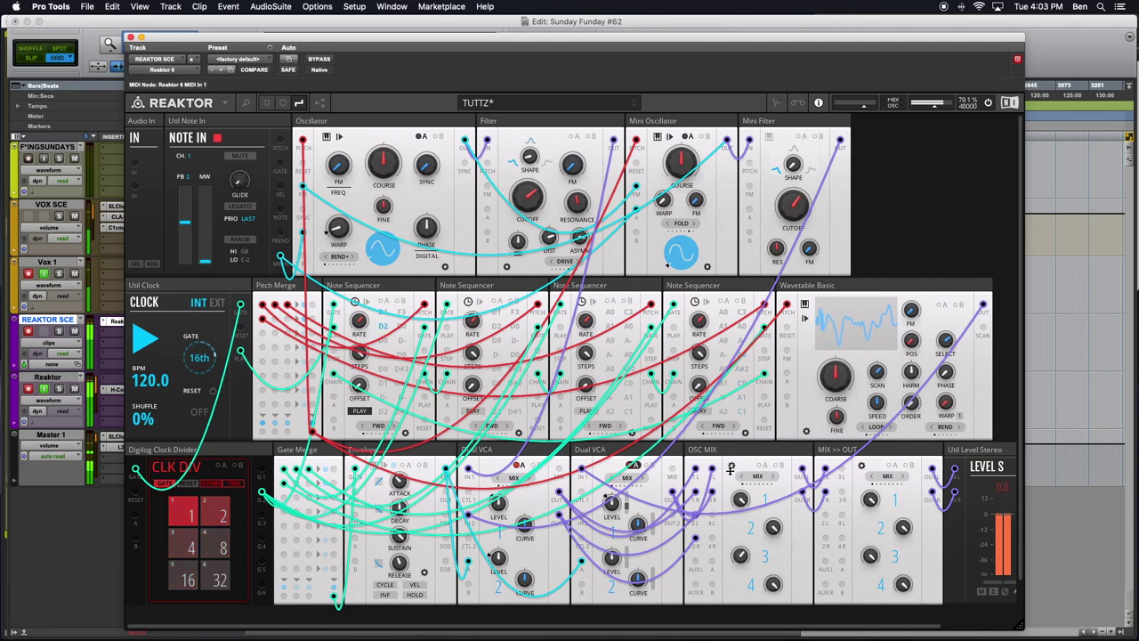
- Raise channel 1 of the MIX >> OUT mixer and set the stereo output level to -10.9
mouse_move(870, 501)
mouse_down()
mouse_move(871, 529)
mouse_move(874, 492)
mouse_up()
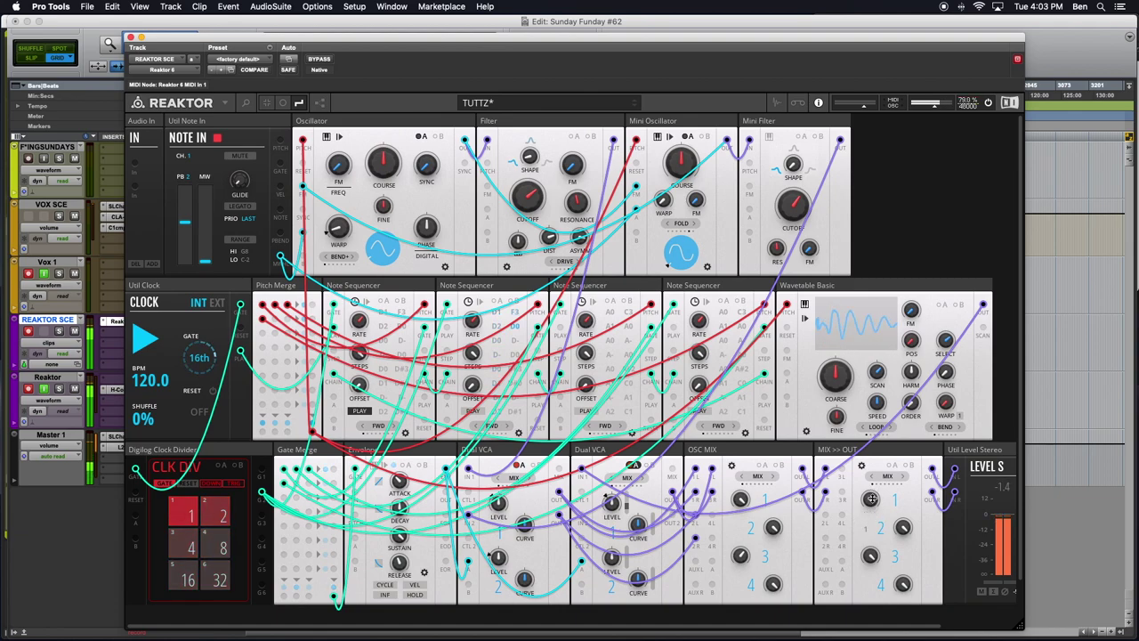
scroll(887, 455, right, 3)
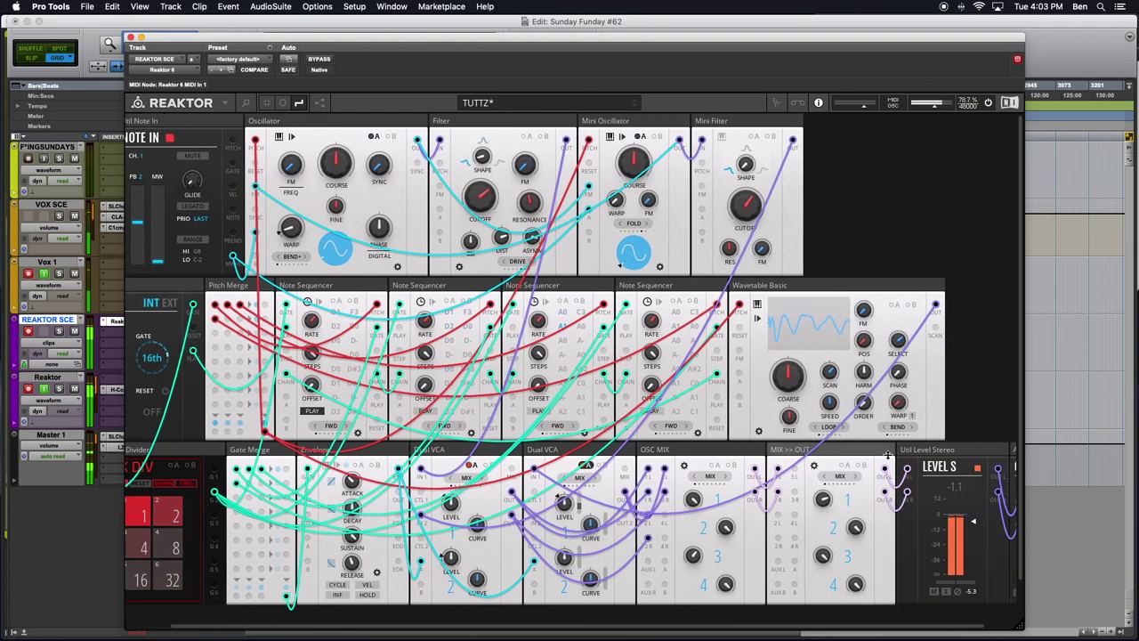
scroll(887, 455, right, 2)
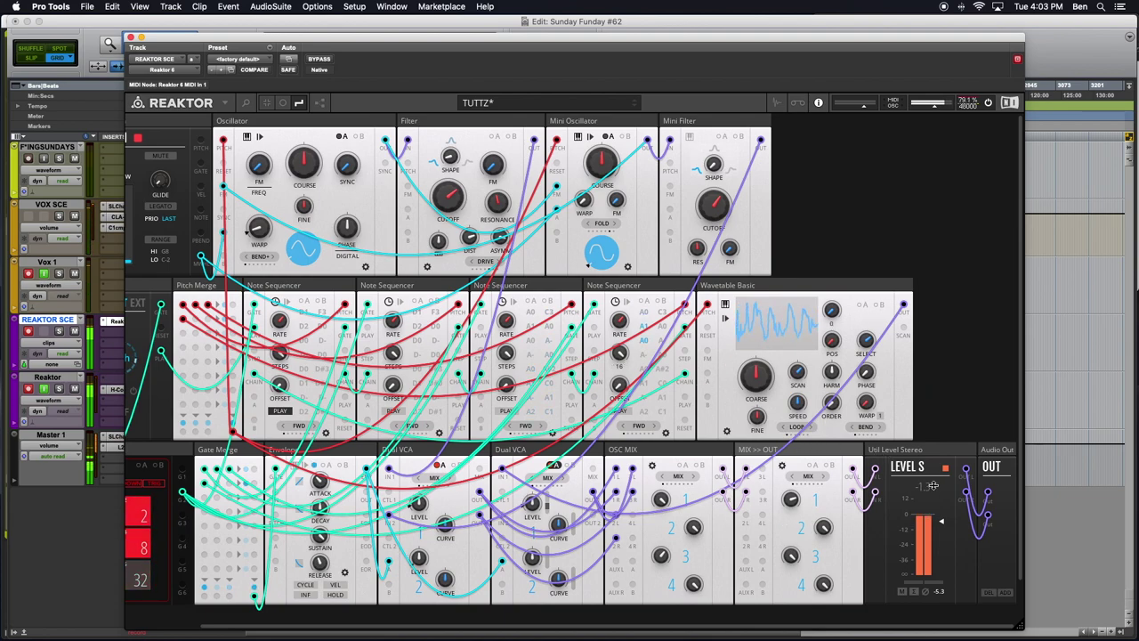
drag(945, 539, 946, 546)
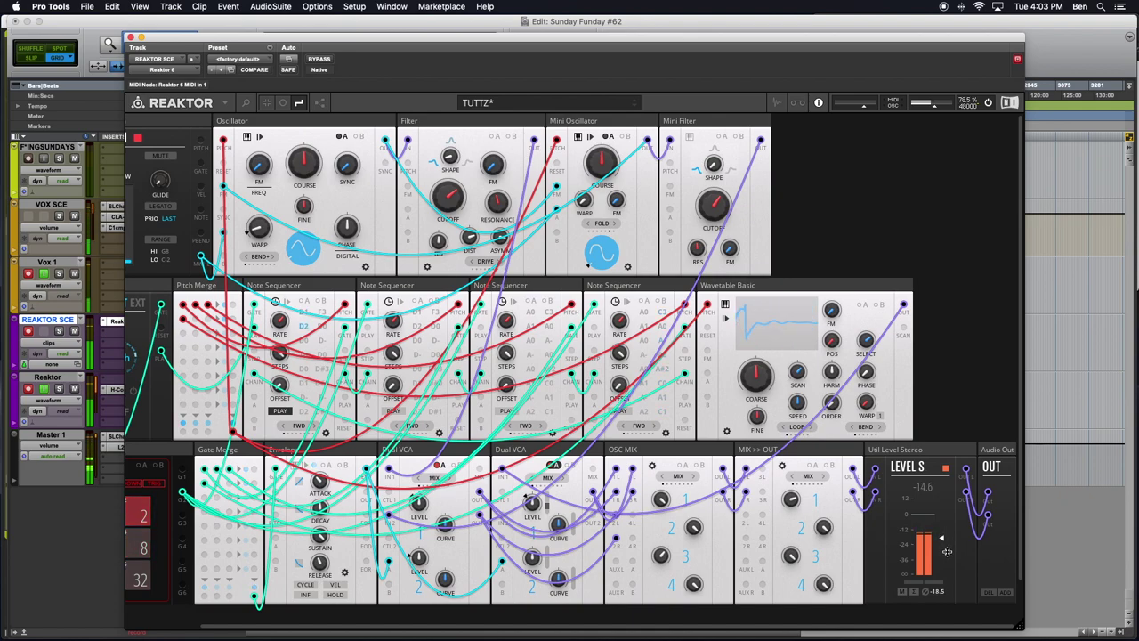
mouse_move(946, 549)
mouse_down()
mouse_move(947, 512)
mouse_move(946, 531)
mouse_up()
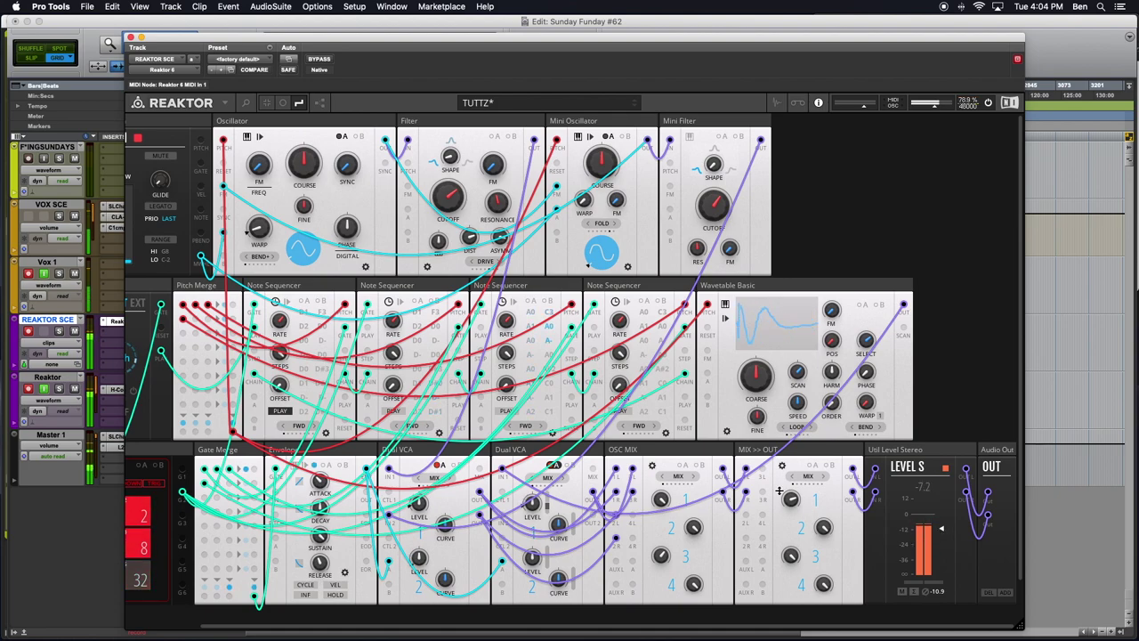
- Save the current rack under its existing name
click(225, 104)
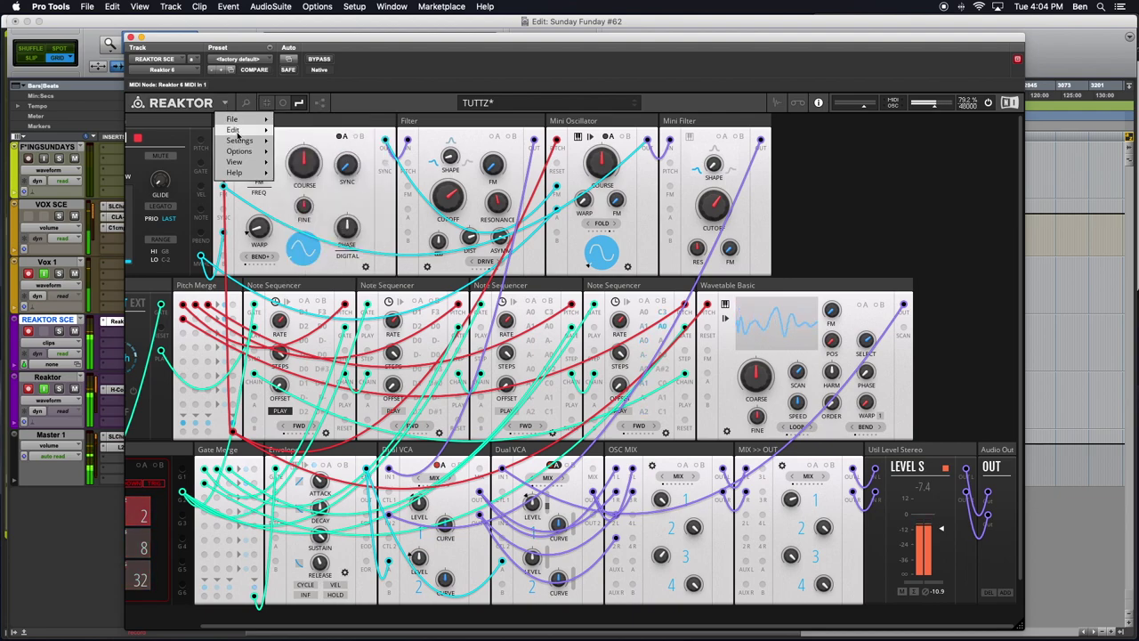
mouse_move(237, 120)
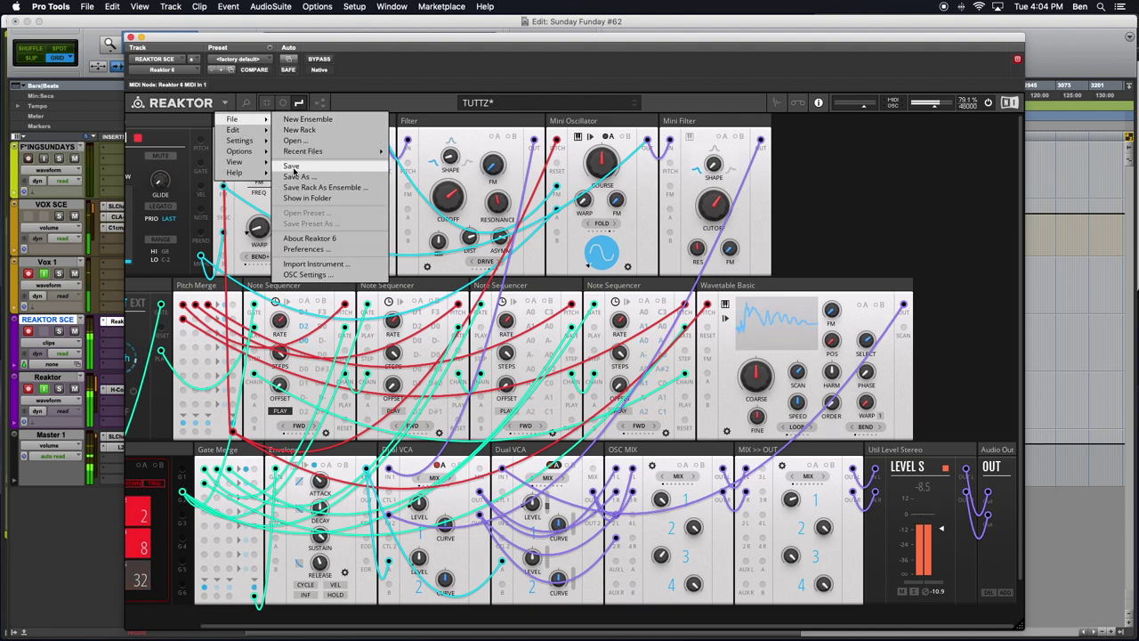
click(321, 170)
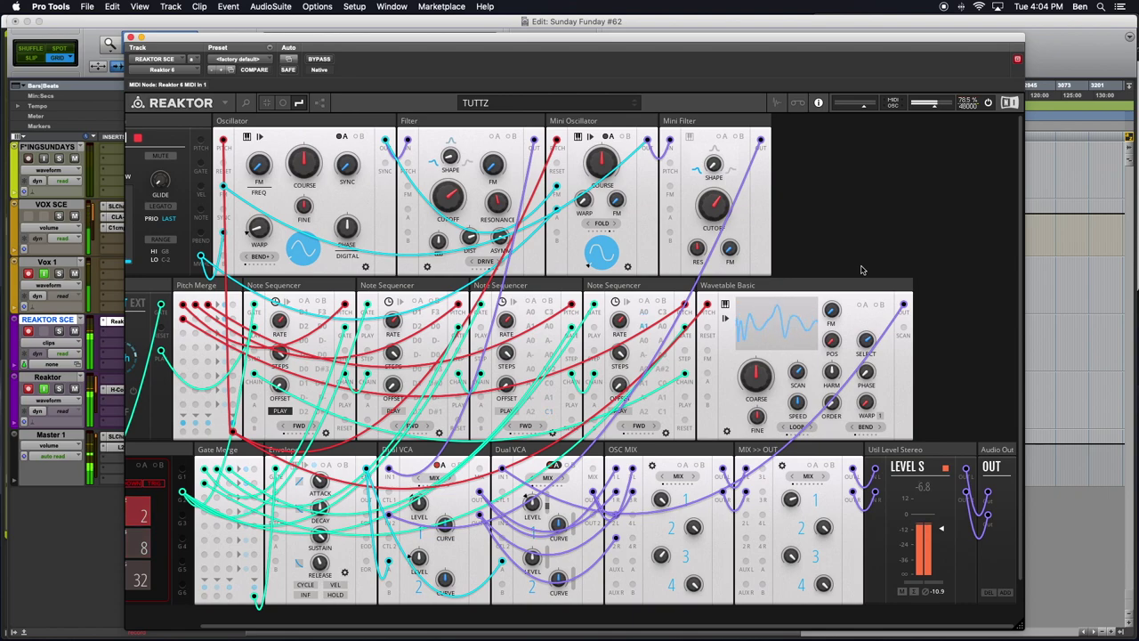
- Lower the Mini Filter's cutoff to about 895 Hz and bring down the main Filter's cutoff
click(813, 284)
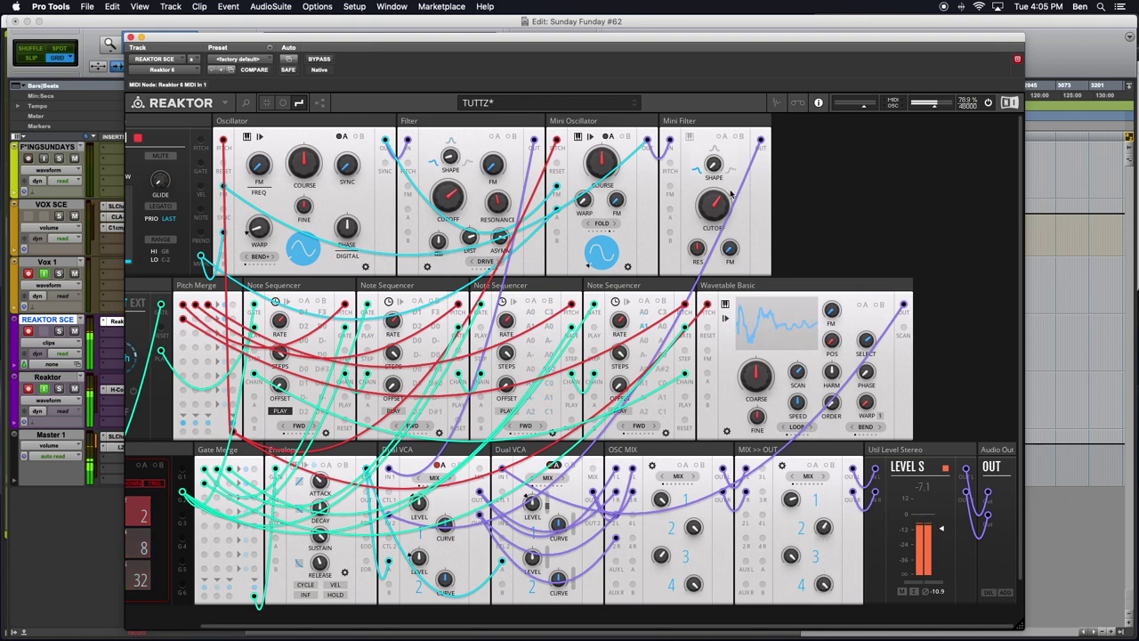
drag(713, 204, 714, 233)
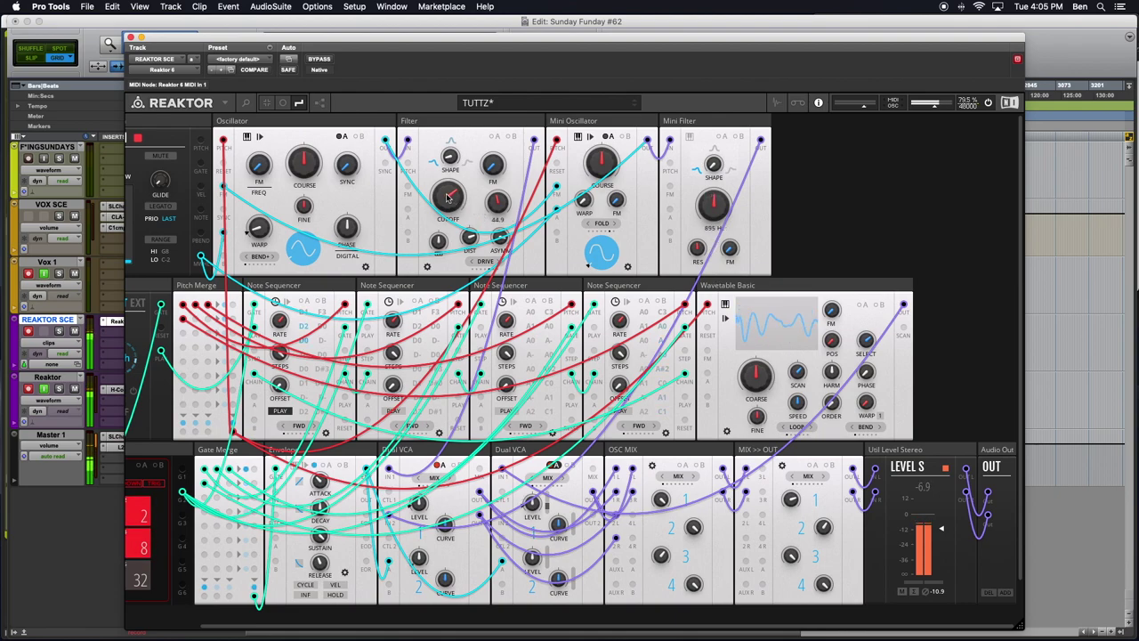
drag(450, 199, 446, 210)
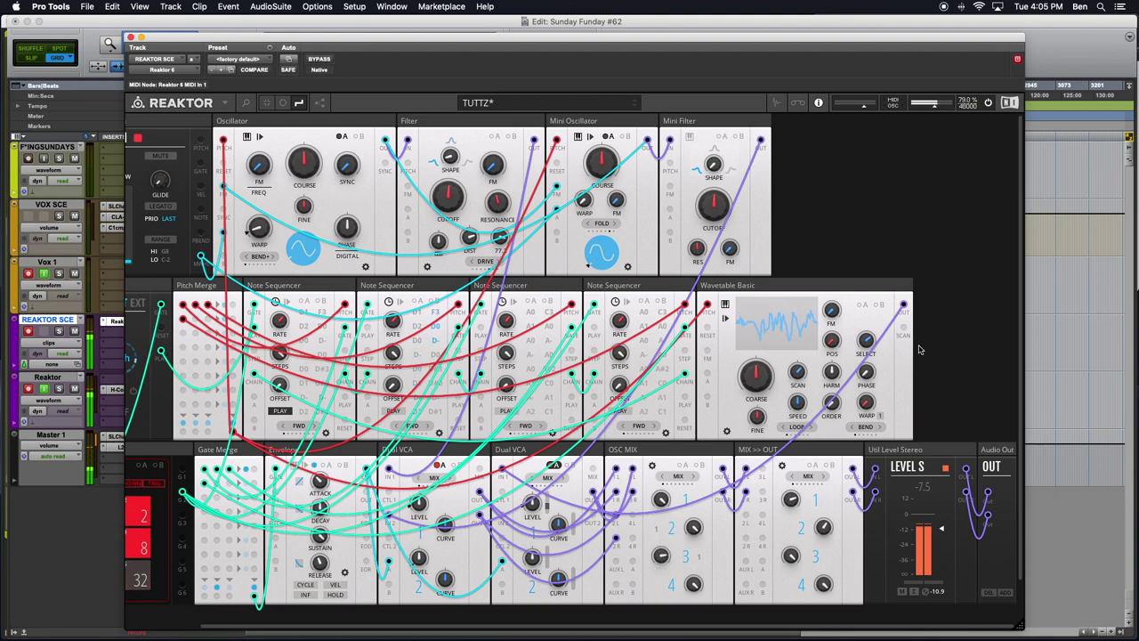
- Switch the Wavetable Basic's warp mode to ASYMM with warp at 100, and try out its HARM and ORDER controls
drag(865, 403, 866, 338)
drag(867, 385, 863, 305)
drag(867, 401, 844, 382)
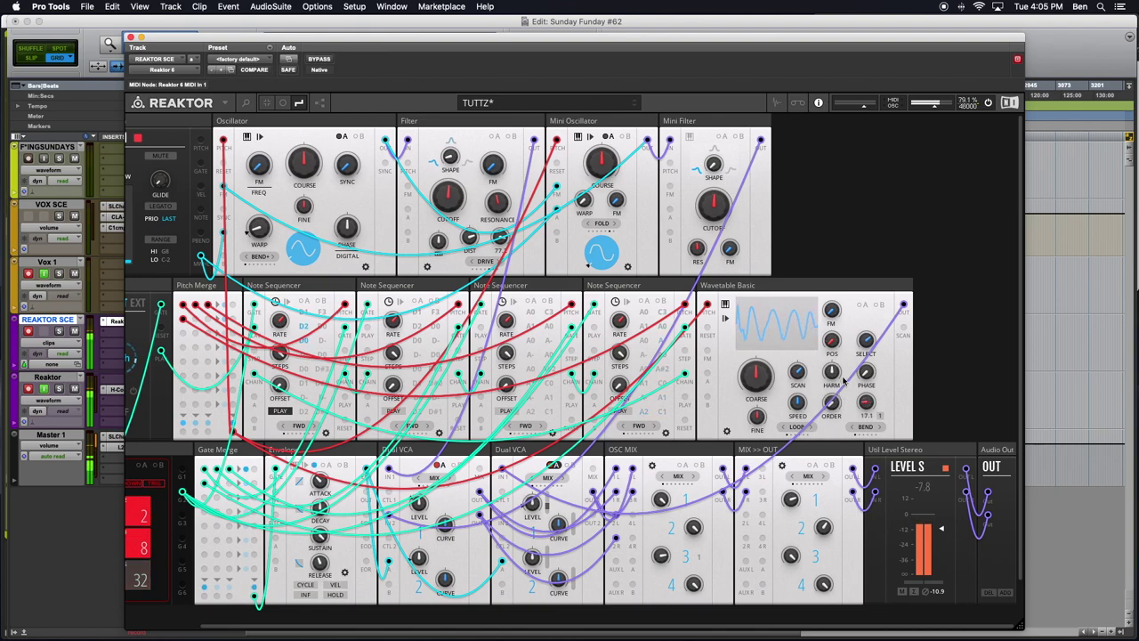
drag(866, 402, 872, 414)
click(880, 430)
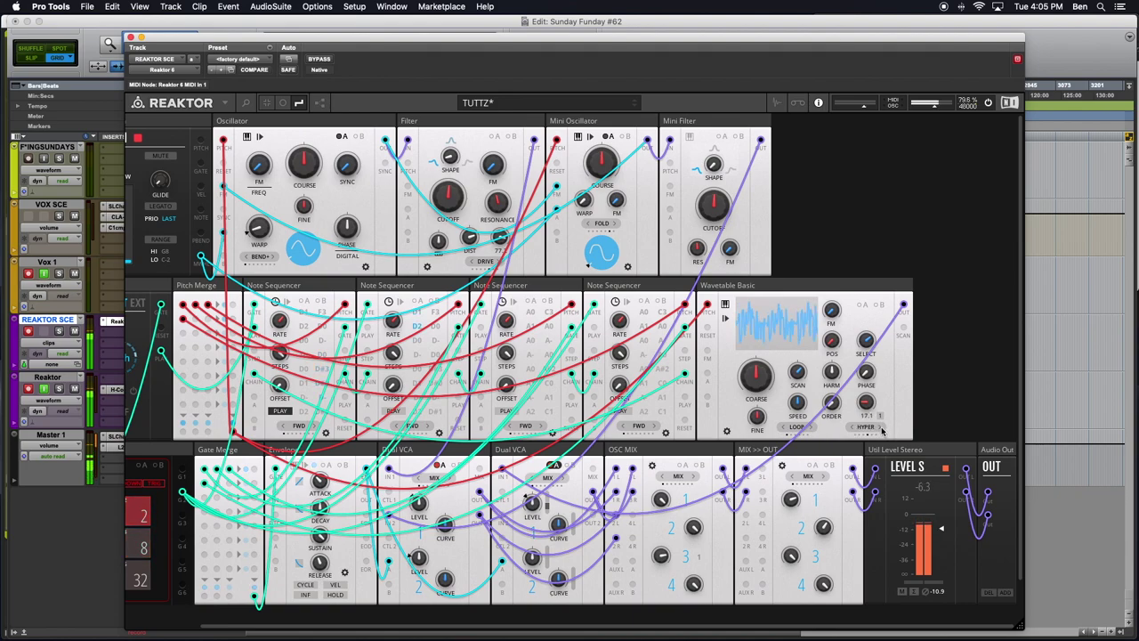
drag(866, 405, 866, 392)
click(855, 429)
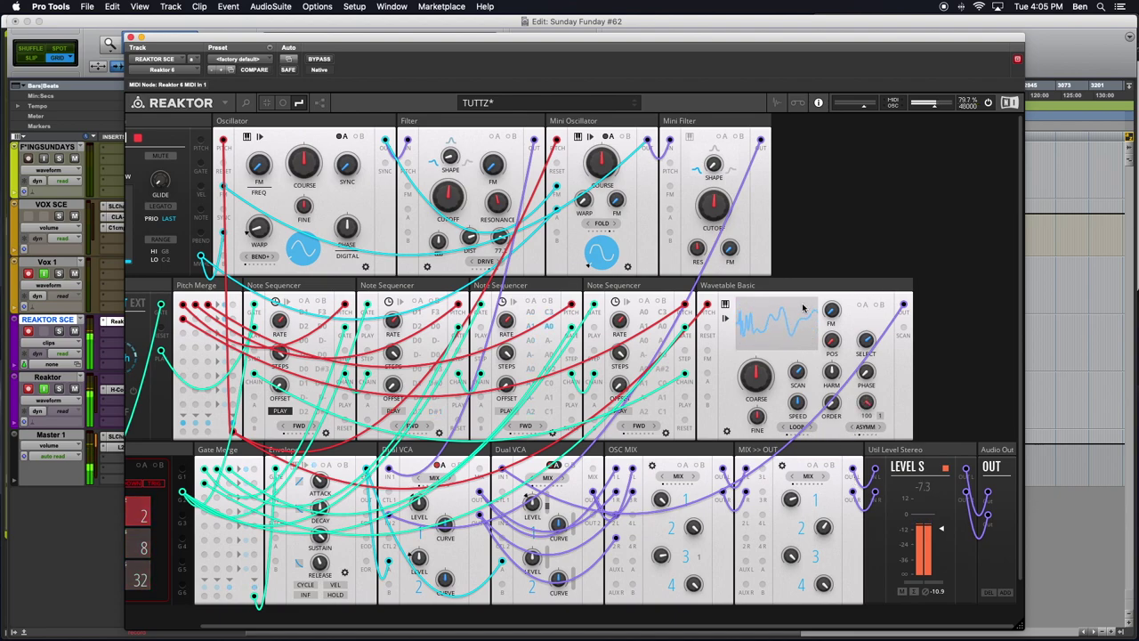
drag(835, 381, 840, 277)
drag(829, 442, 829, 320)
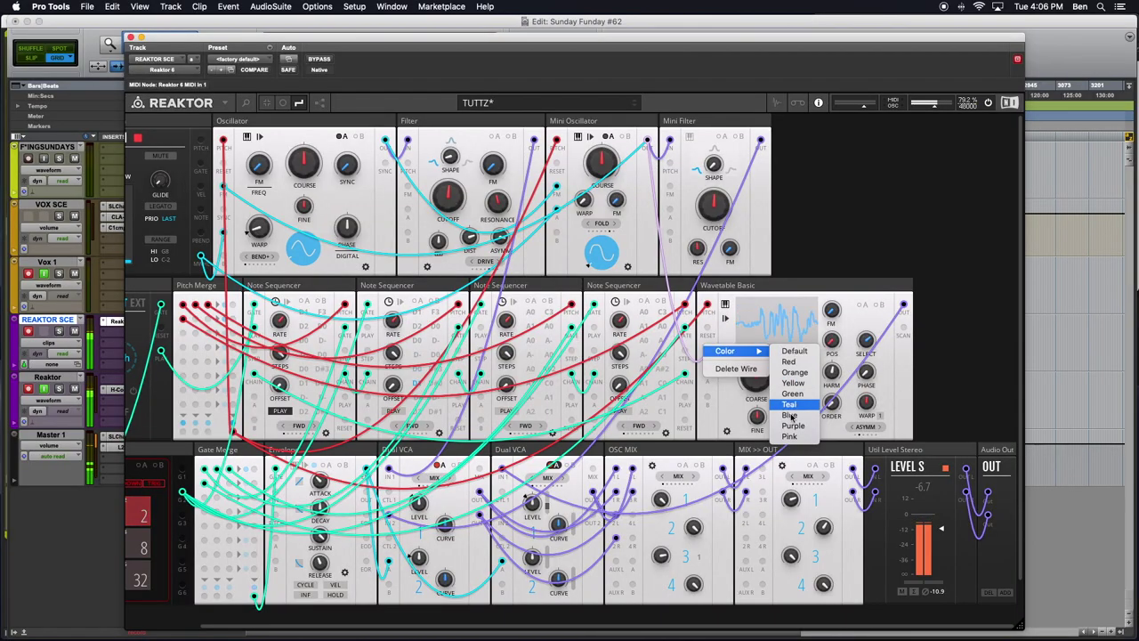
- Patch the Mini Oscillator's output into the Wavetable Basic's FM input with a blue wire and try out the FM amount
click(790, 415)
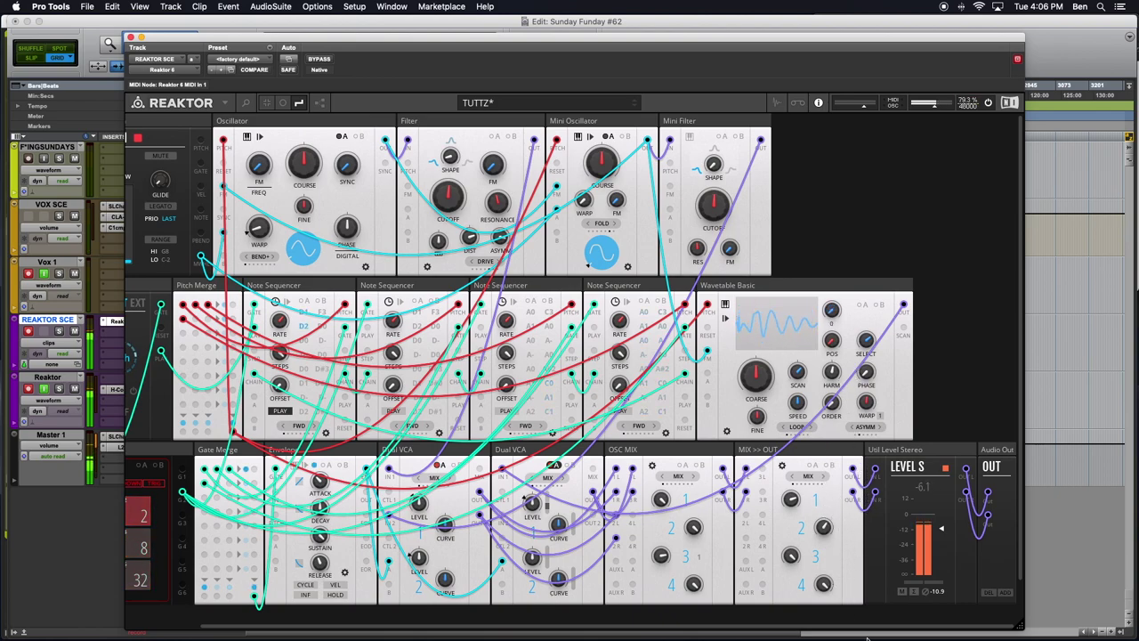
mouse_move(873, 457)
mouse_down()
mouse_move(897, 467)
mouse_move(857, 448)
mouse_up()
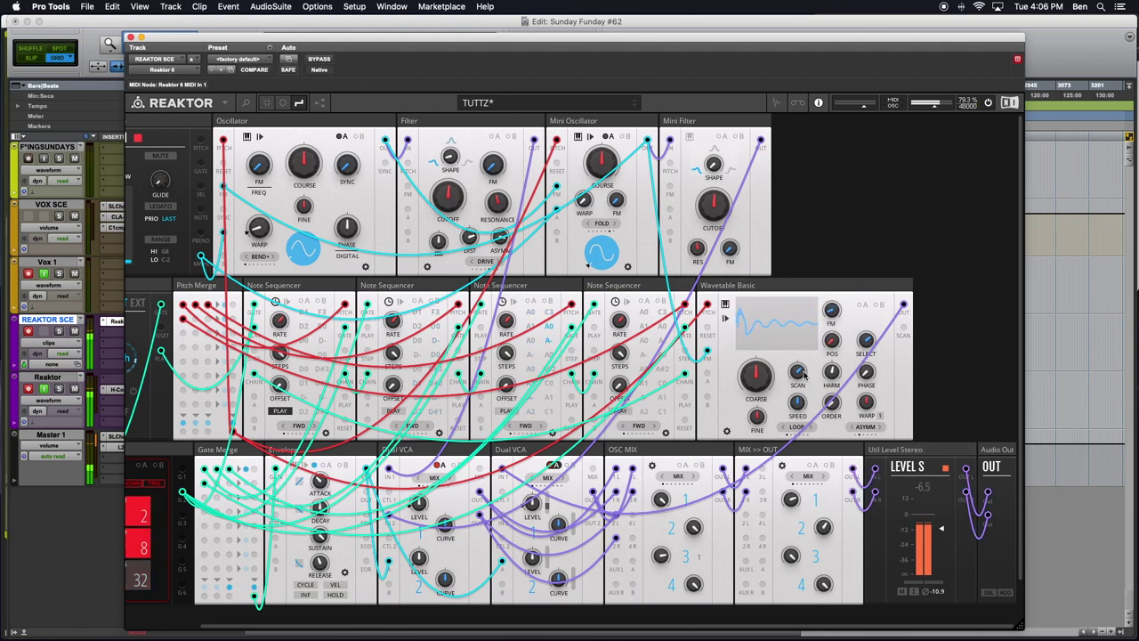
drag(830, 311, 828, 140)
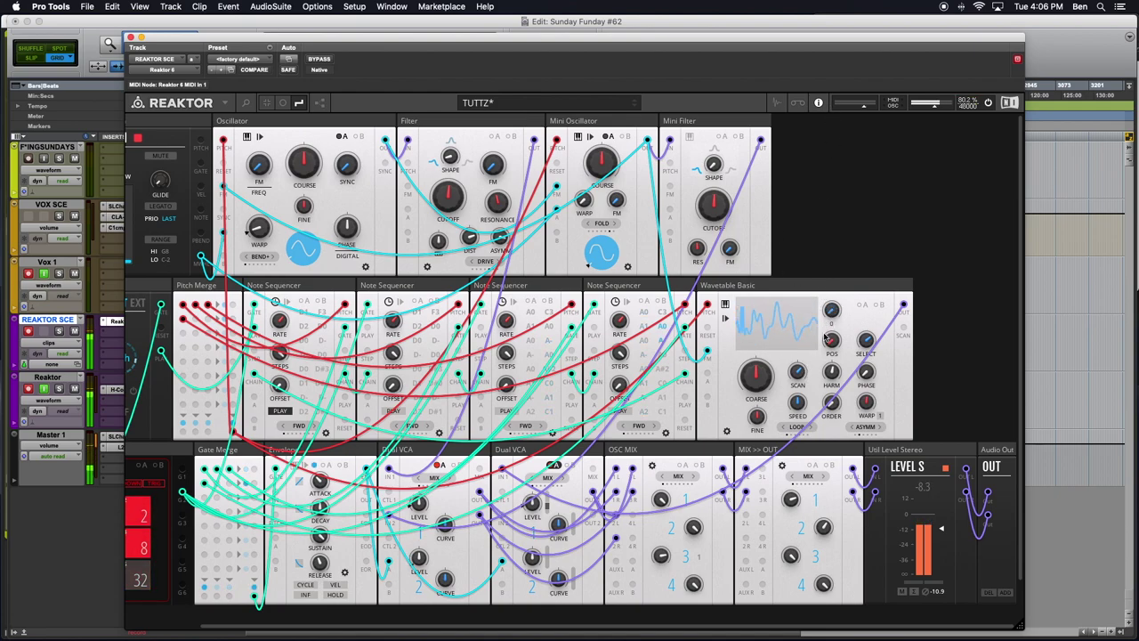
- Sweep the Wavetable Basic's scan control and dial in a small FM amount
drag(797, 372, 794, 402)
drag(788, 317, 798, 375)
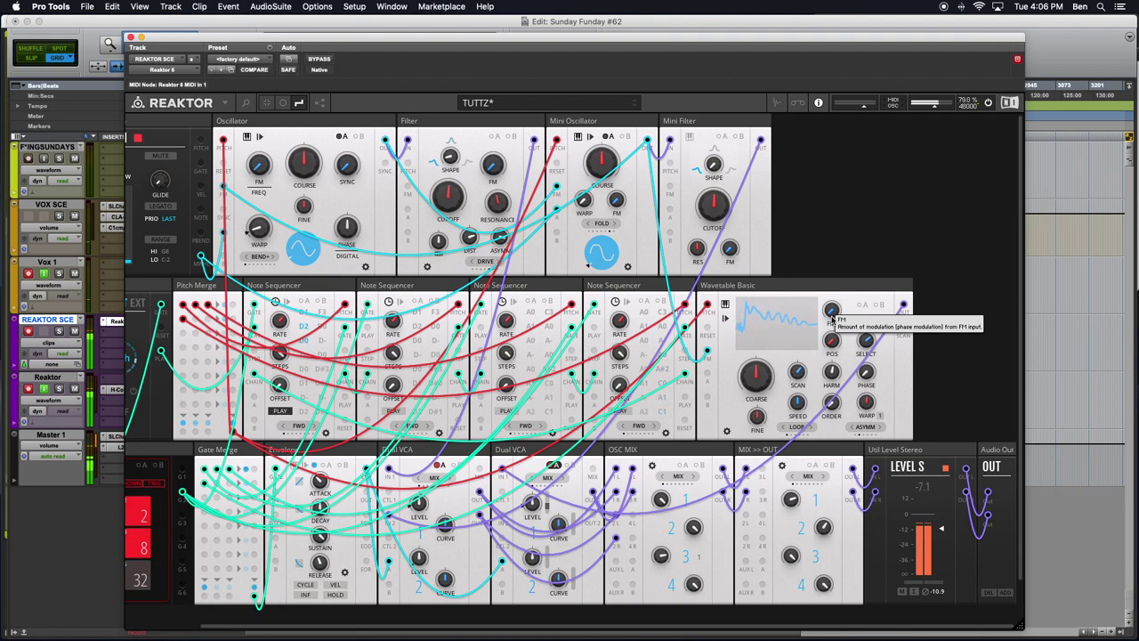
drag(832, 316, 827, 304)
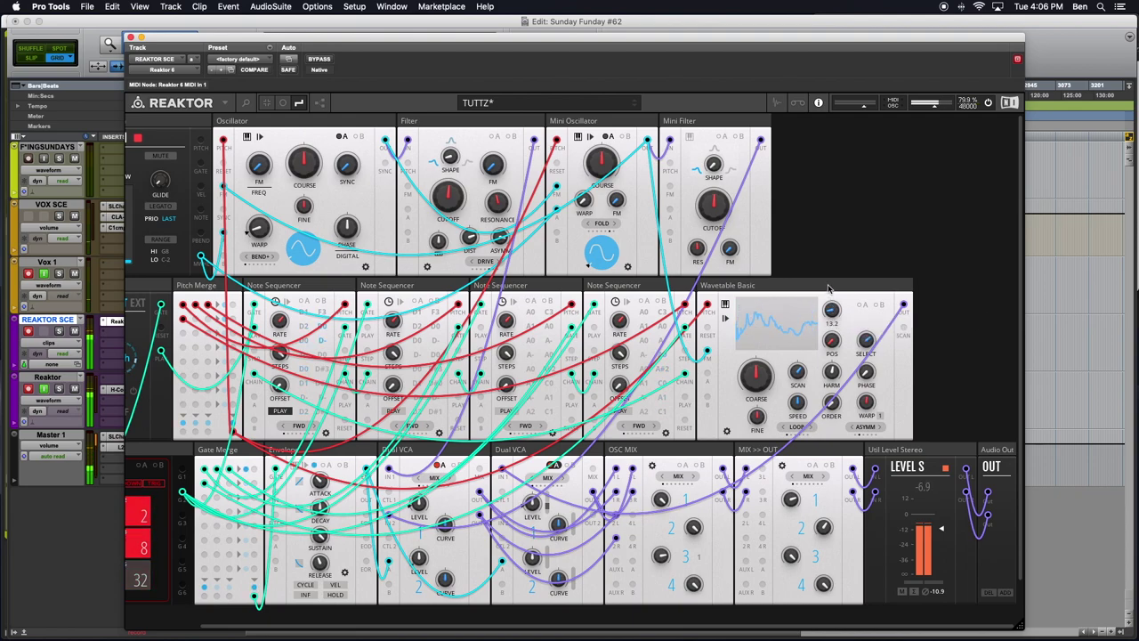
drag(828, 273, 834, 315)
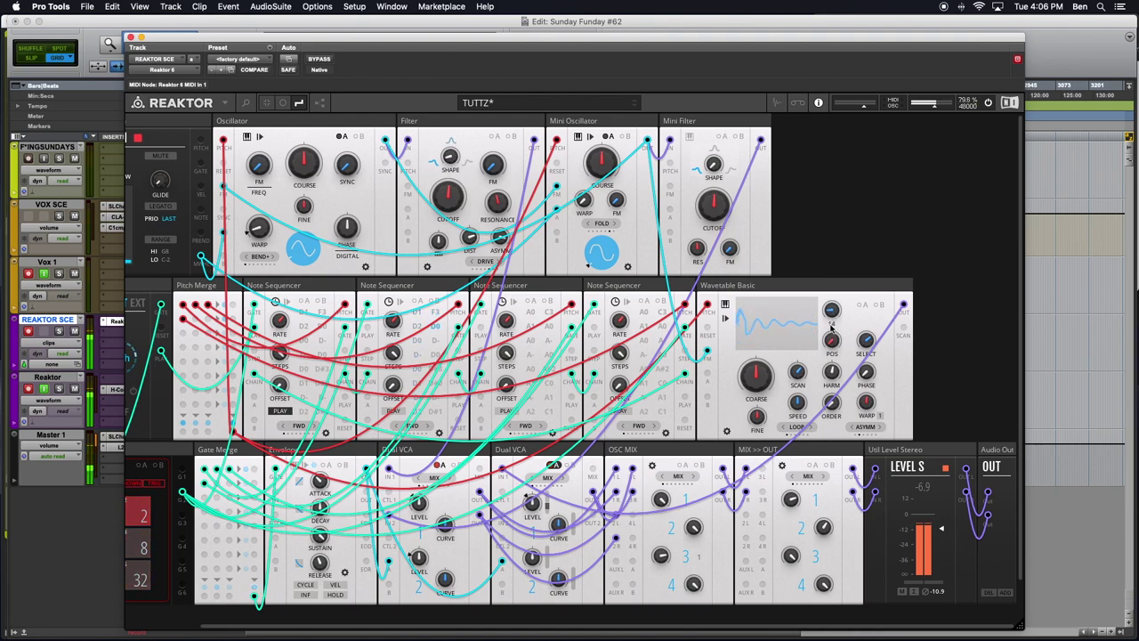
- Bring the Wavetable Basic's base FM amount to 0 and modulate it through modulation input A, patched from the Note In's mod wheel
drag(842, 373, 841, 359)
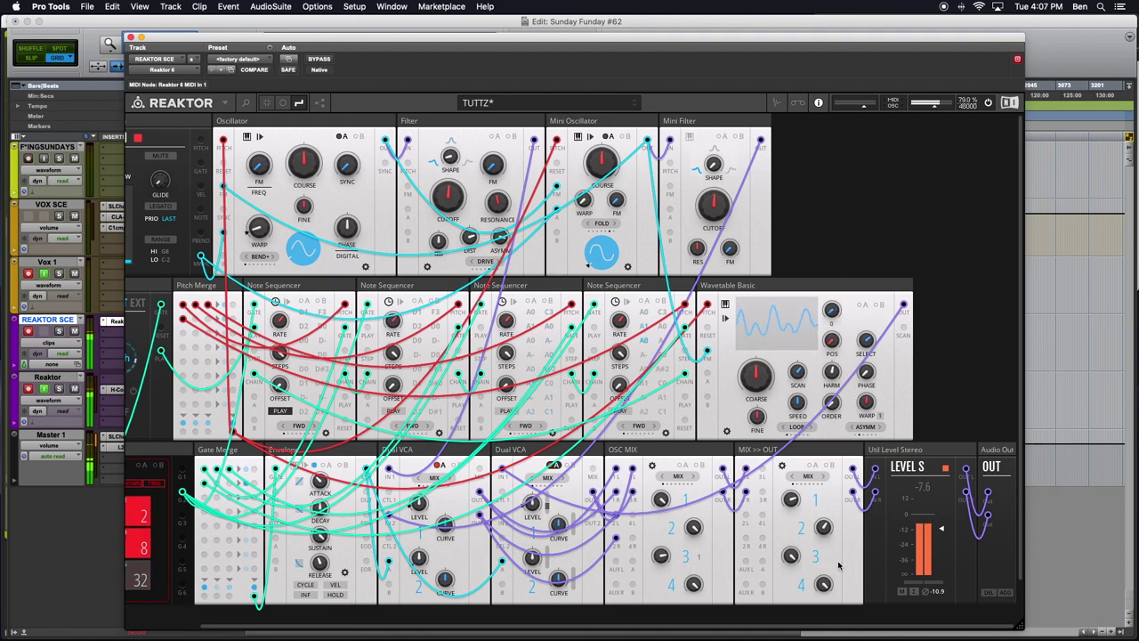
drag(832, 326, 825, 266)
drag(827, 338, 824, 284)
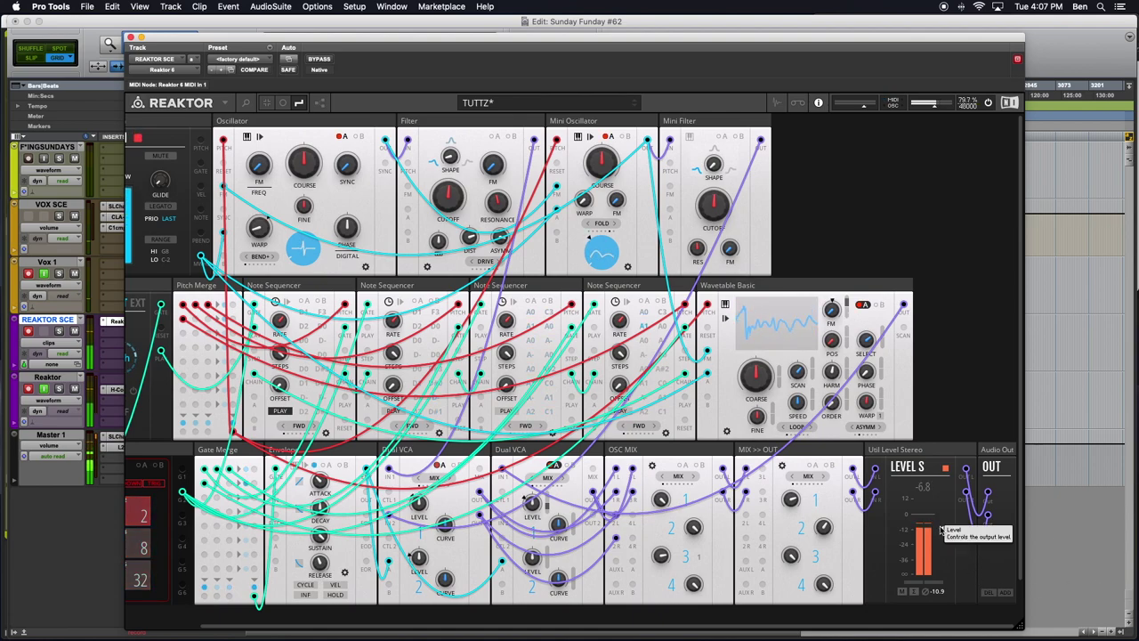
- Raise the output level on the Util Level Stereo module to -9.4
drag(941, 529, 913, 535)
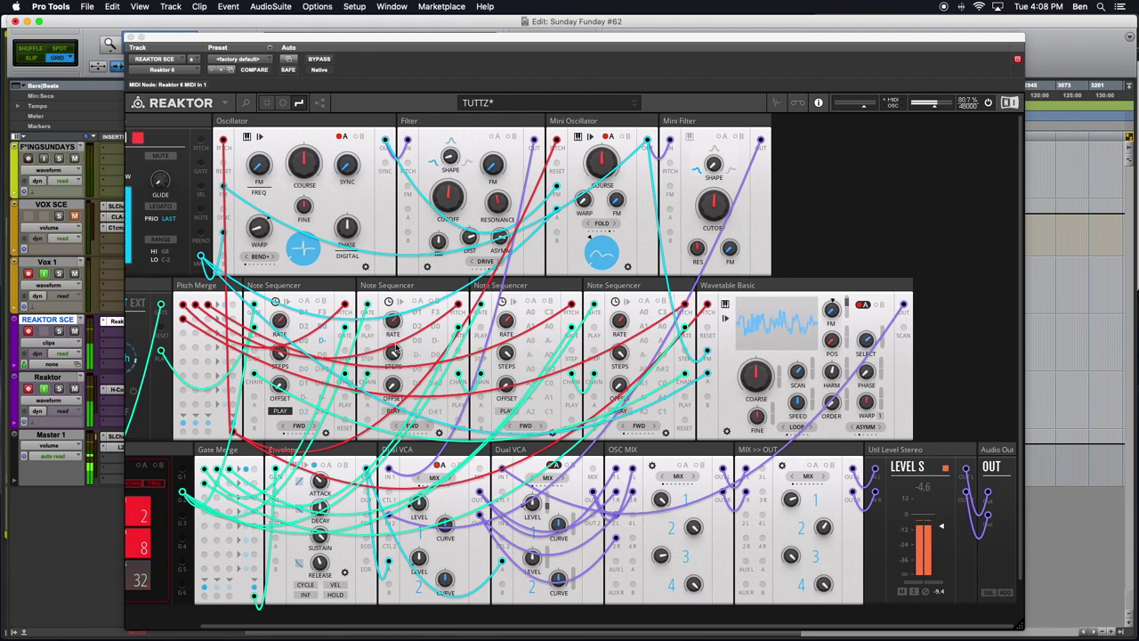
- Widen the plug-in window and move the Util Level Stereo and Audio Out modules to the rack's first row, after the Mini Filter
scroll(526, 387, left, 3)
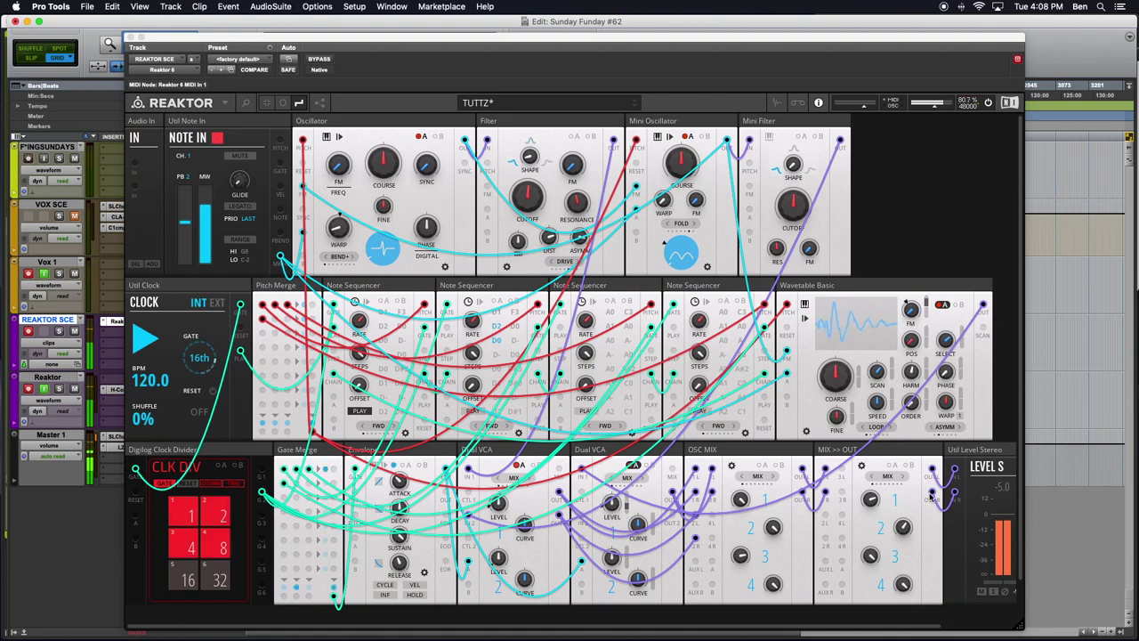
drag(1019, 623, 1136, 634)
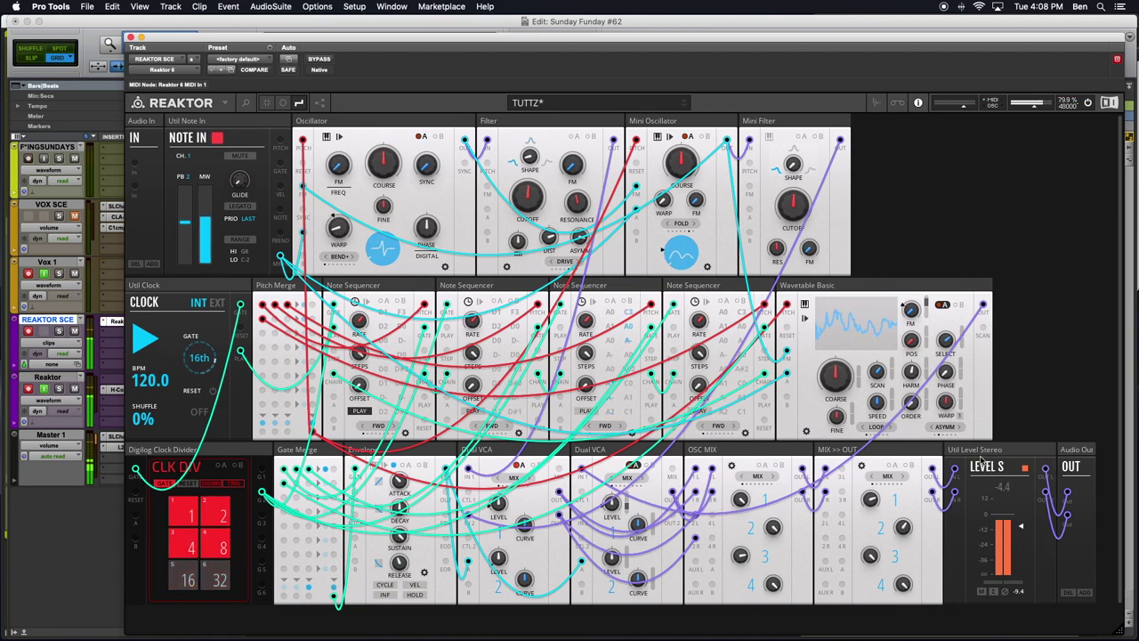
mouse_move(1083, 450)
mouse_down()
mouse_move(1026, 347)
mouse_move(958, 129)
mouse_move(1053, 262)
mouse_move(1007, 411)
mouse_move(1080, 449)
mouse_up()
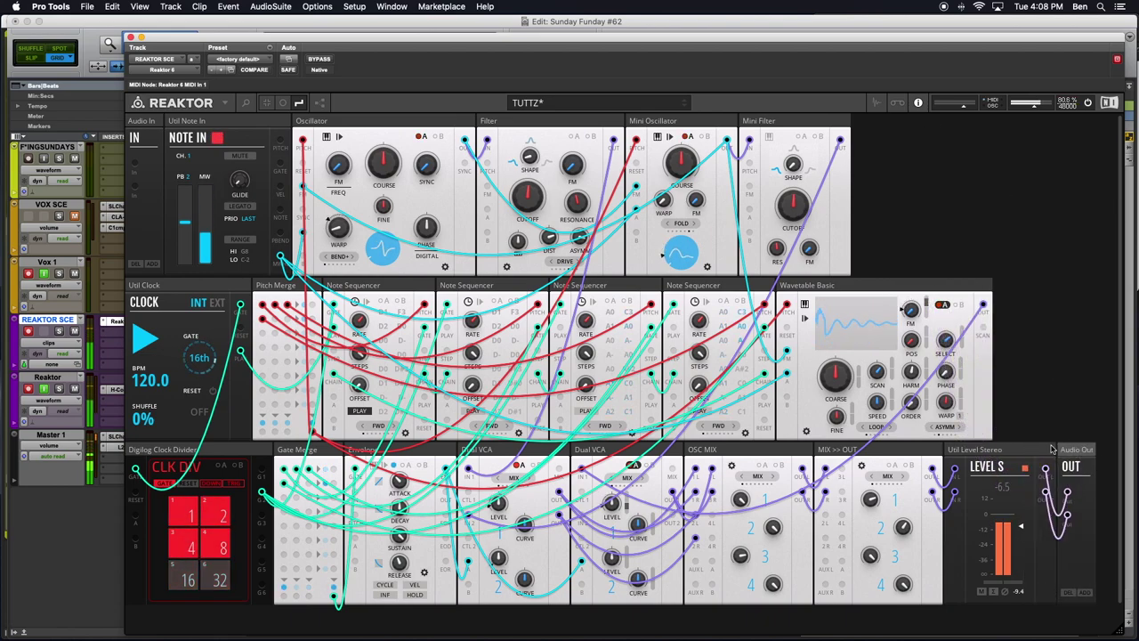
drag(987, 447, 897, 108)
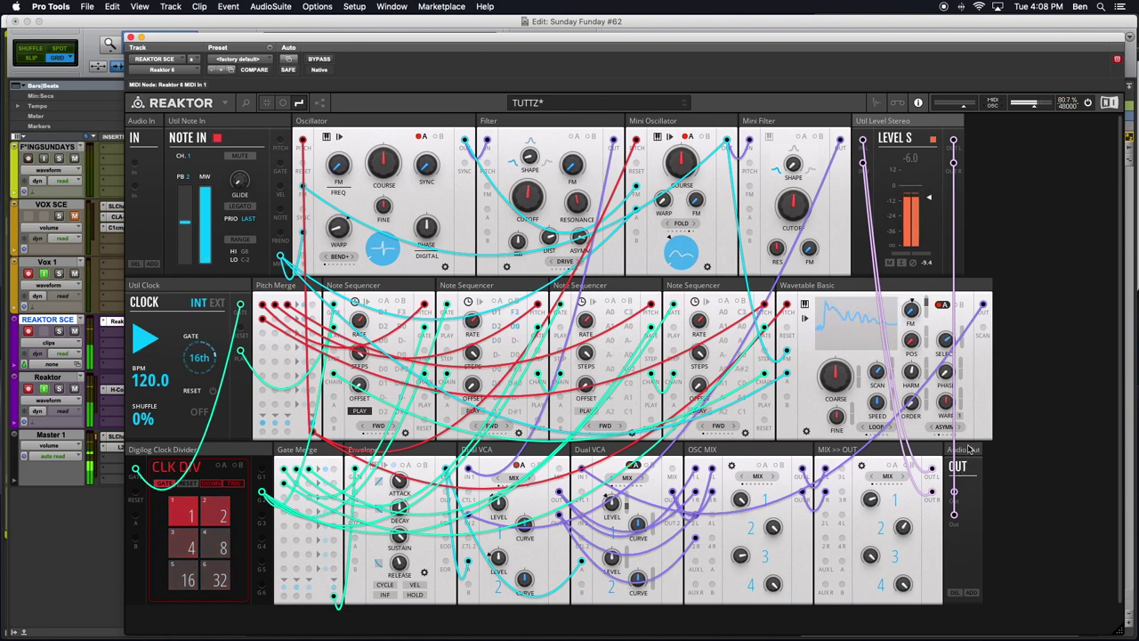
drag(968, 448, 994, 135)
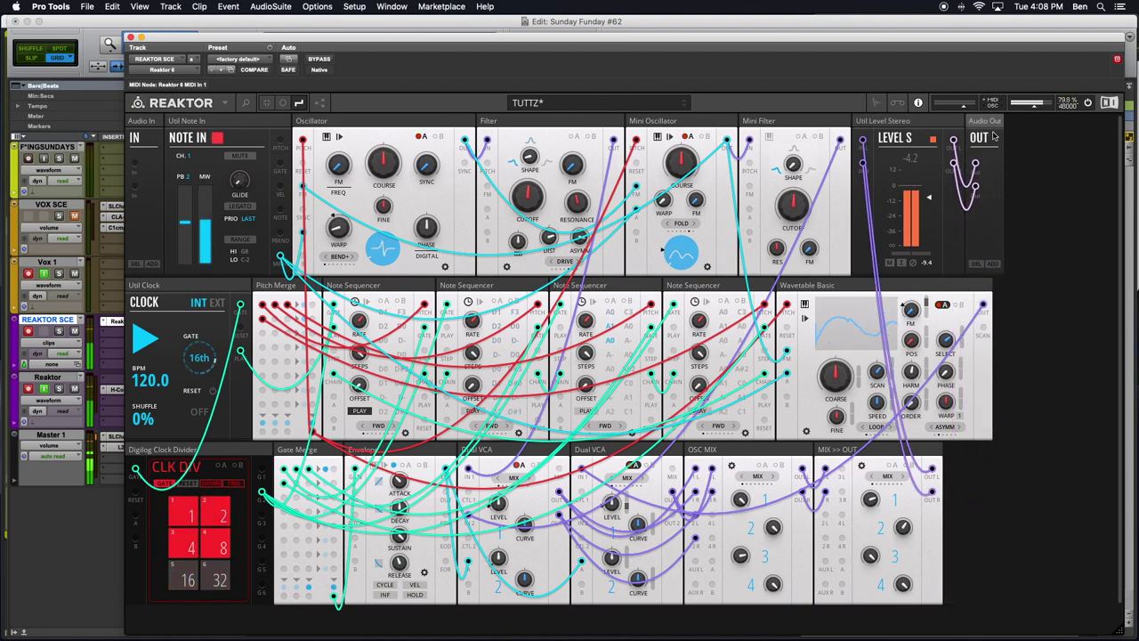
- Save the TUTTZ rack under its existing name
click(225, 103)
mouse_move(235, 119)
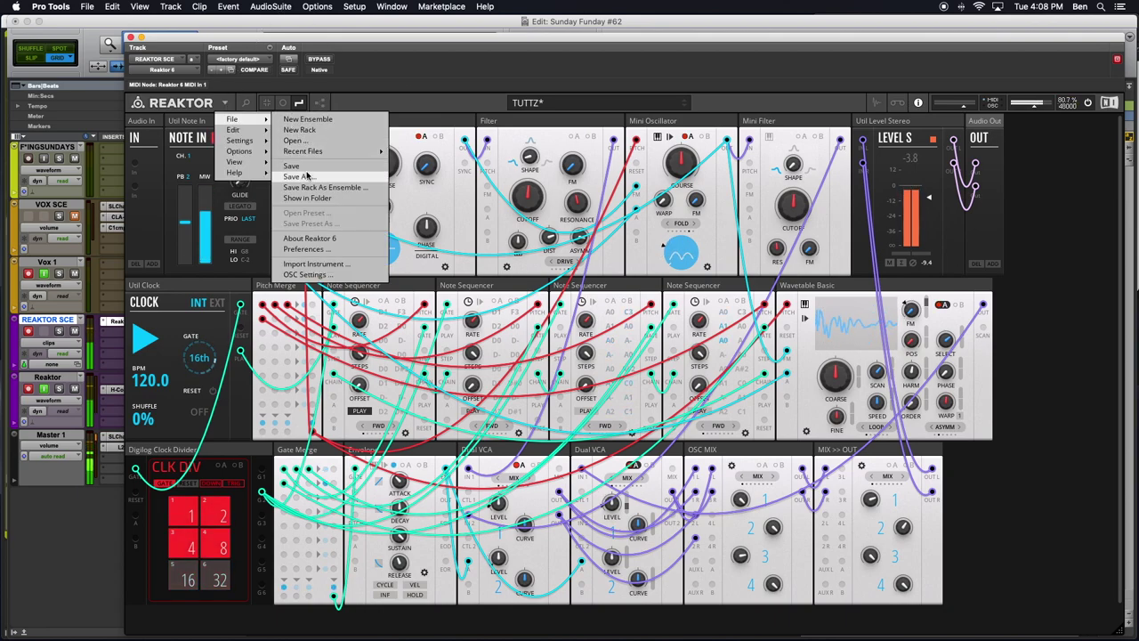
click(306, 168)
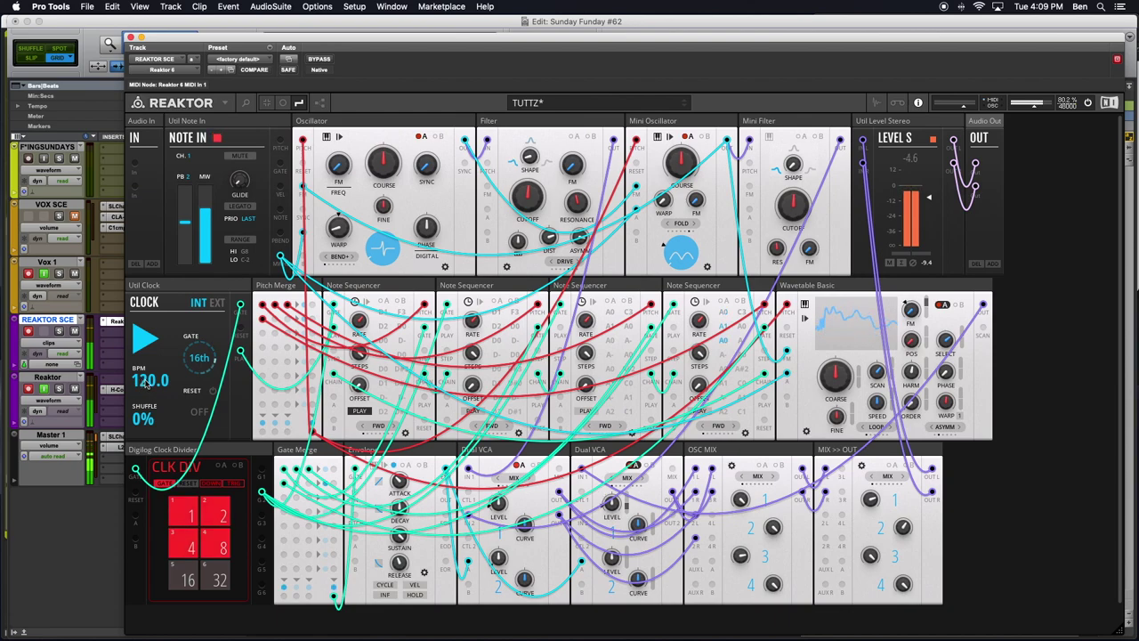
- Slow the Util Clock's tempo to 69 BPM
mouse_move(151, 397)
mouse_down()
mouse_move(164, 445)
mouse_move(161, 415)
mouse_up()
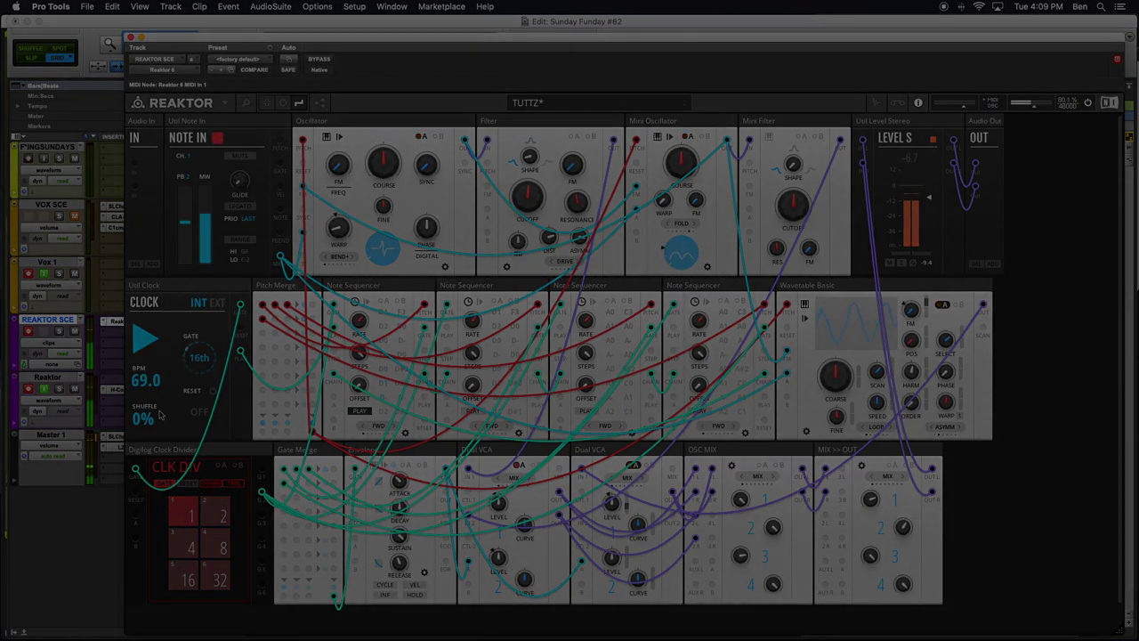